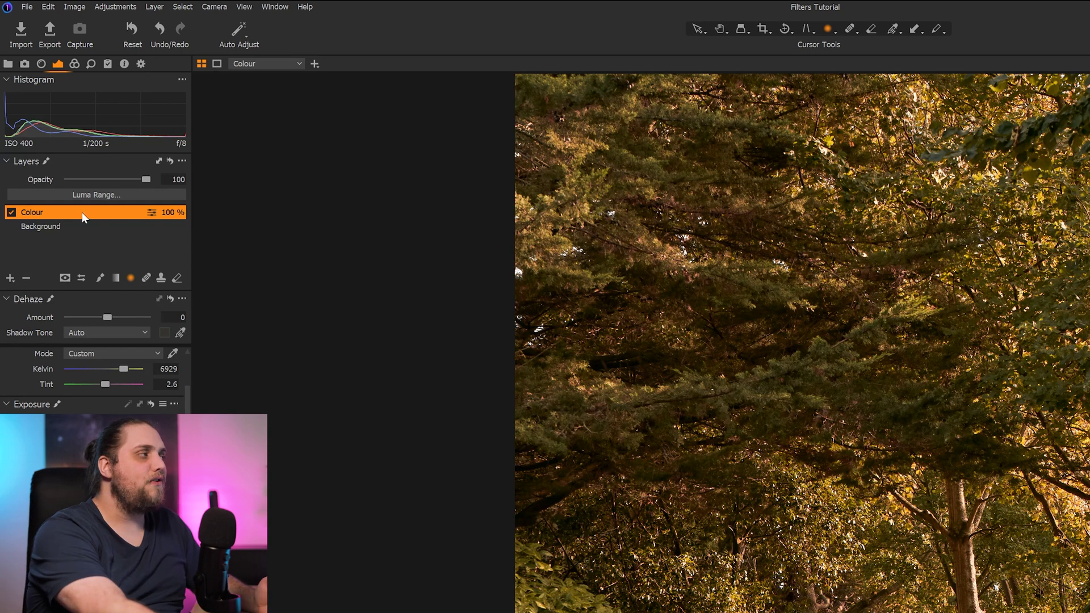
Step: Compare the photo with the Colour layer switched off and on, leaving the layer enabled
click(11, 213)
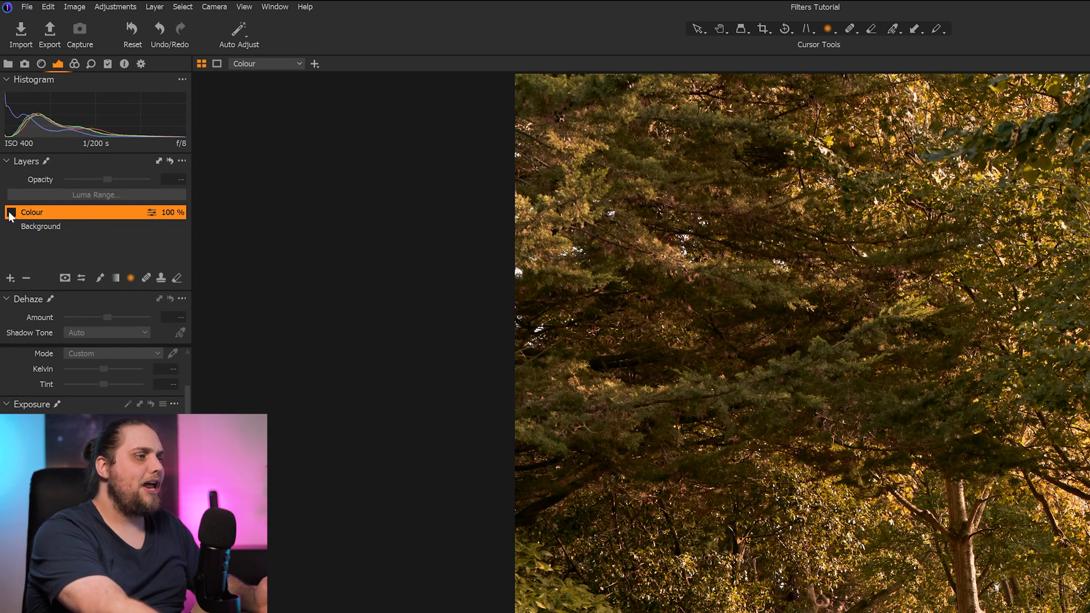
click(11, 213)
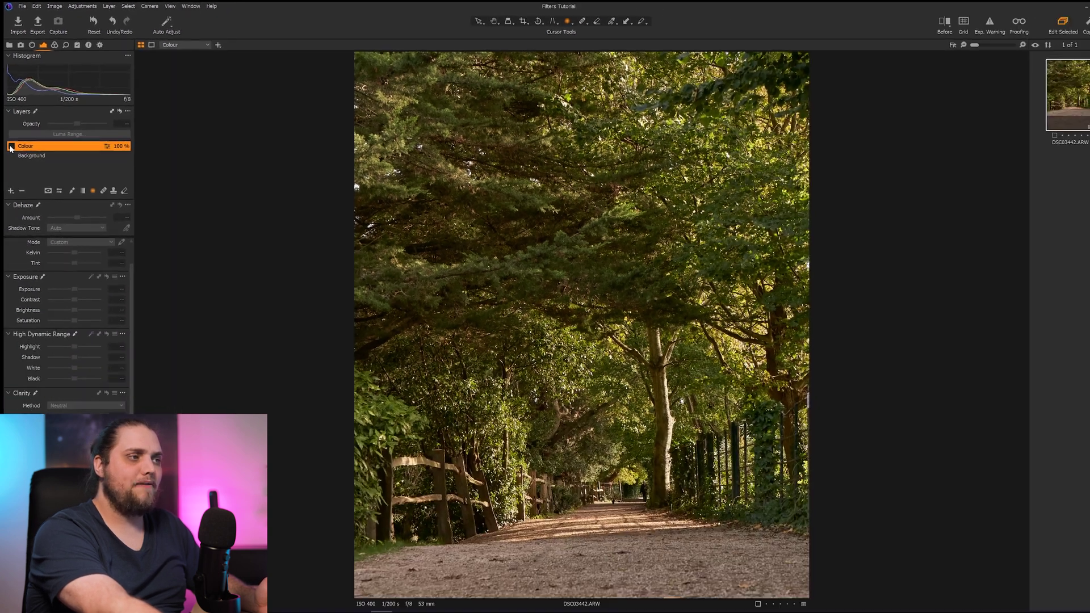
click(8, 141)
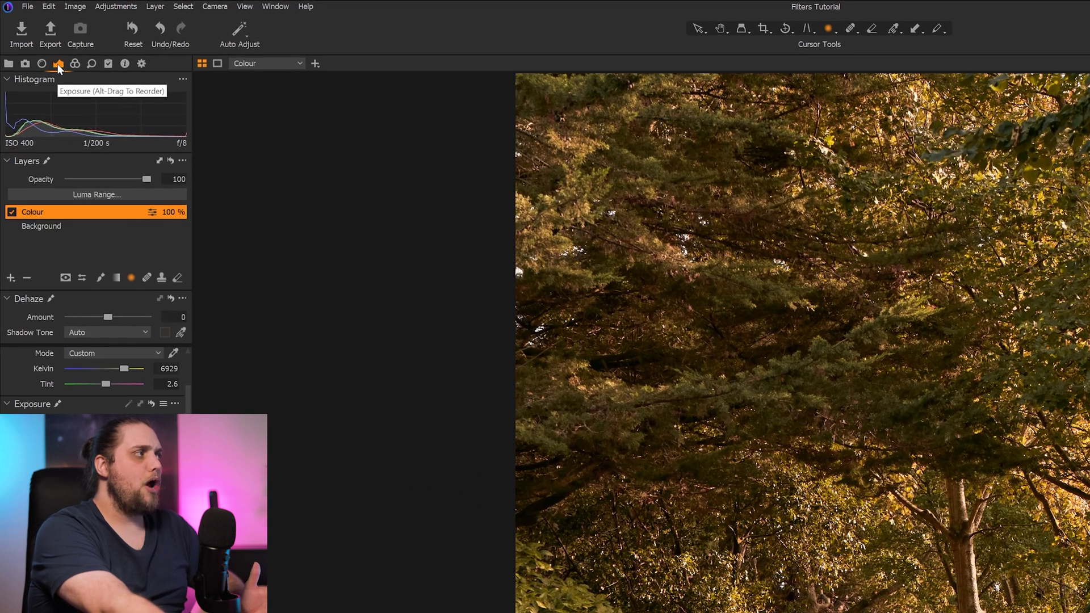
Step: Create a new empty adjustment layer above Colour and name it "Darken Circle"
click(60, 62)
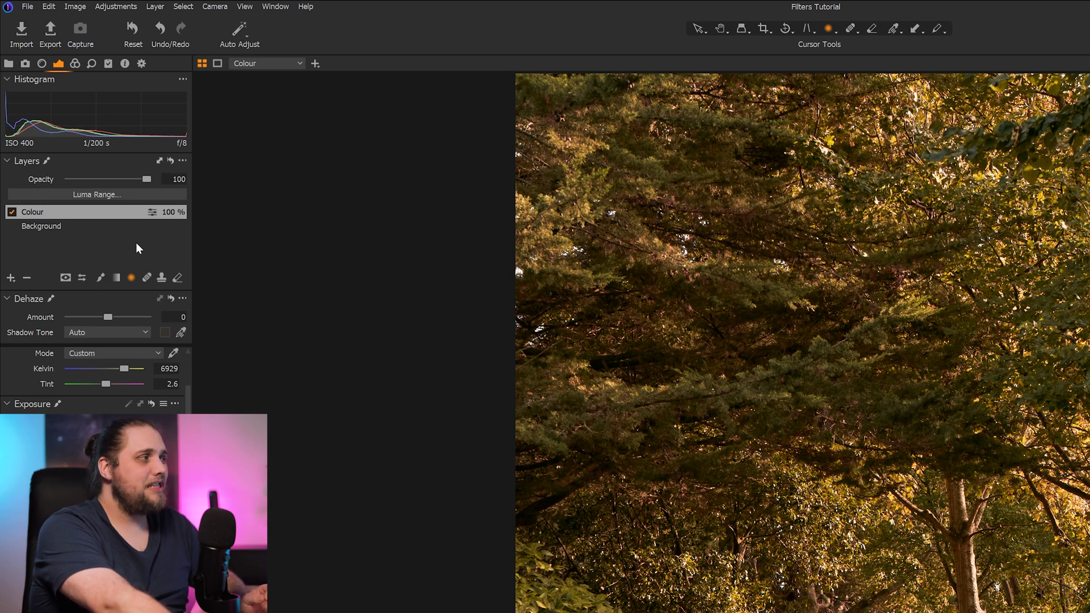
click(12, 279)
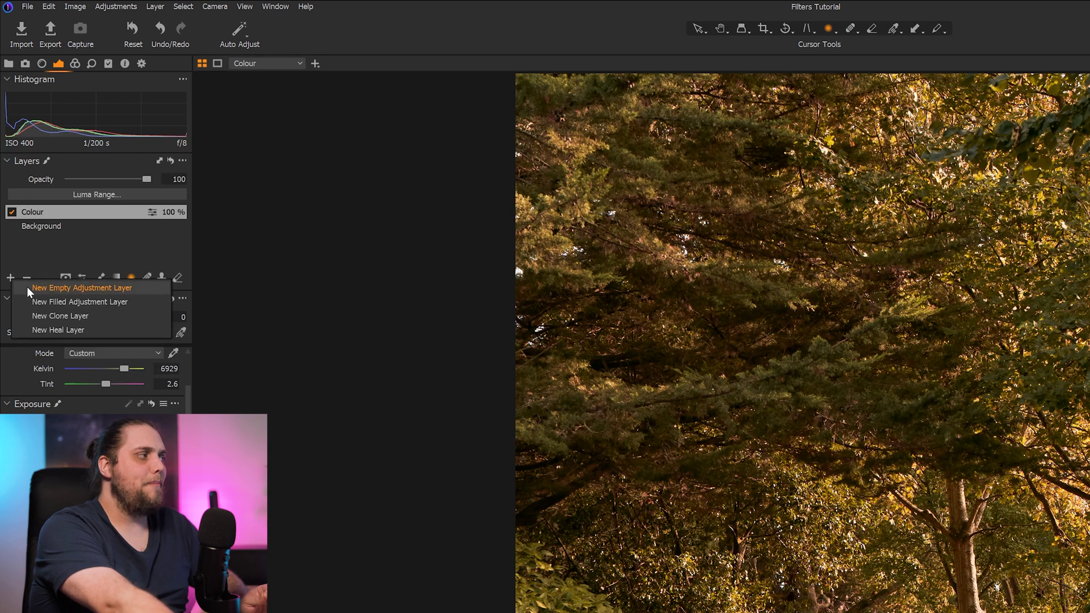
click(27, 288)
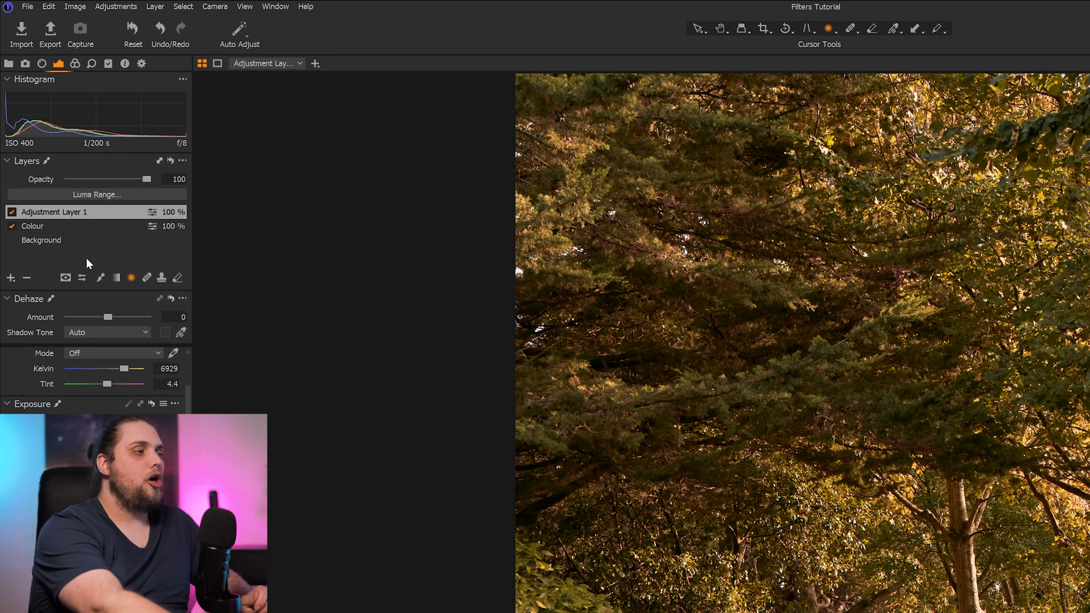
double_click(77, 210)
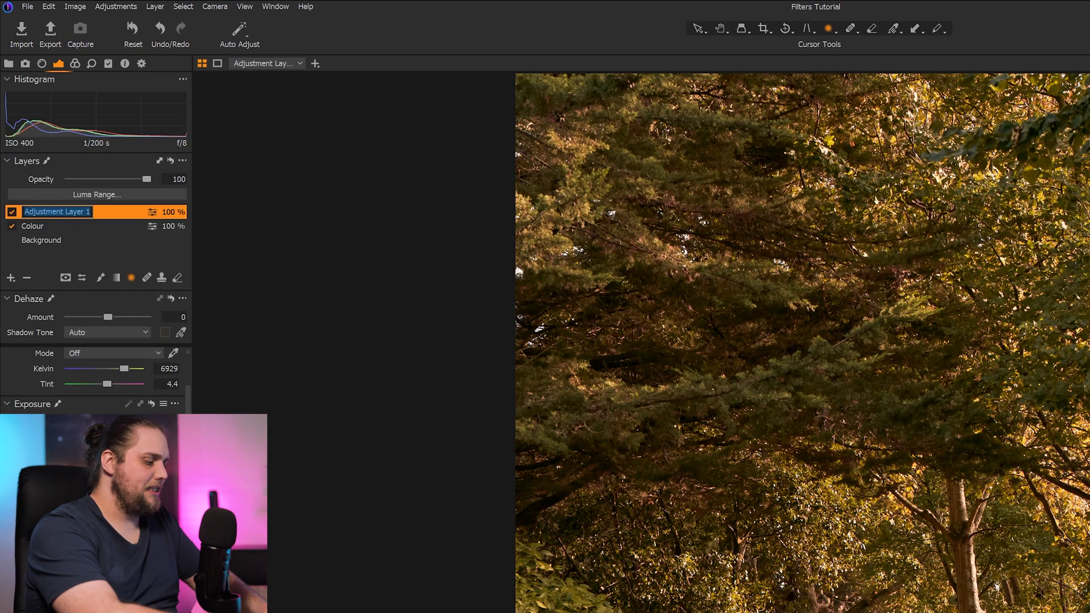
text(Darken Cl)
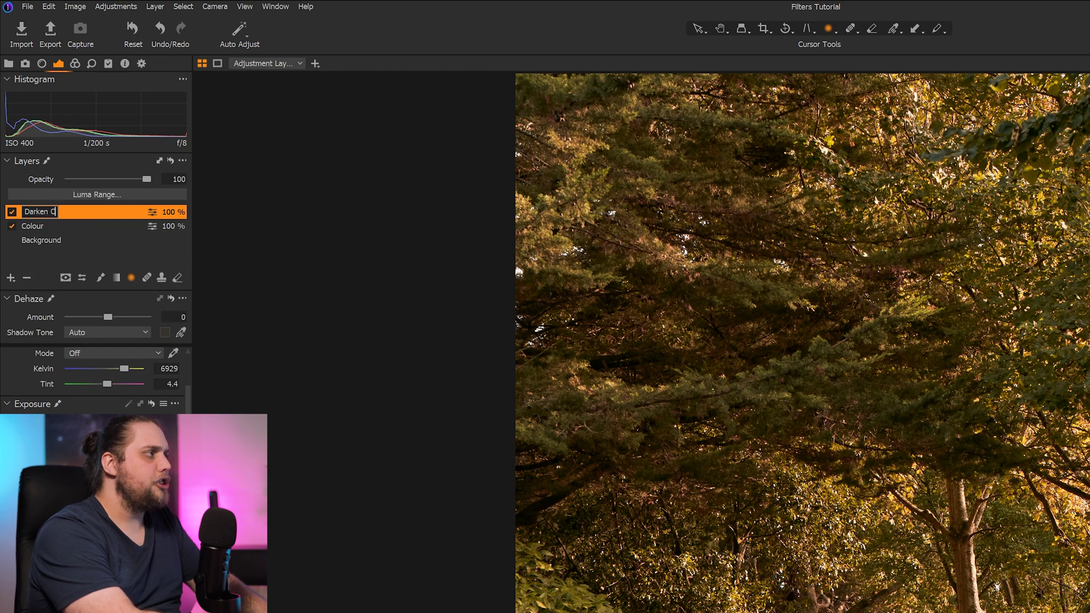
key(BackSpace)
text(ircle)
key(Return)
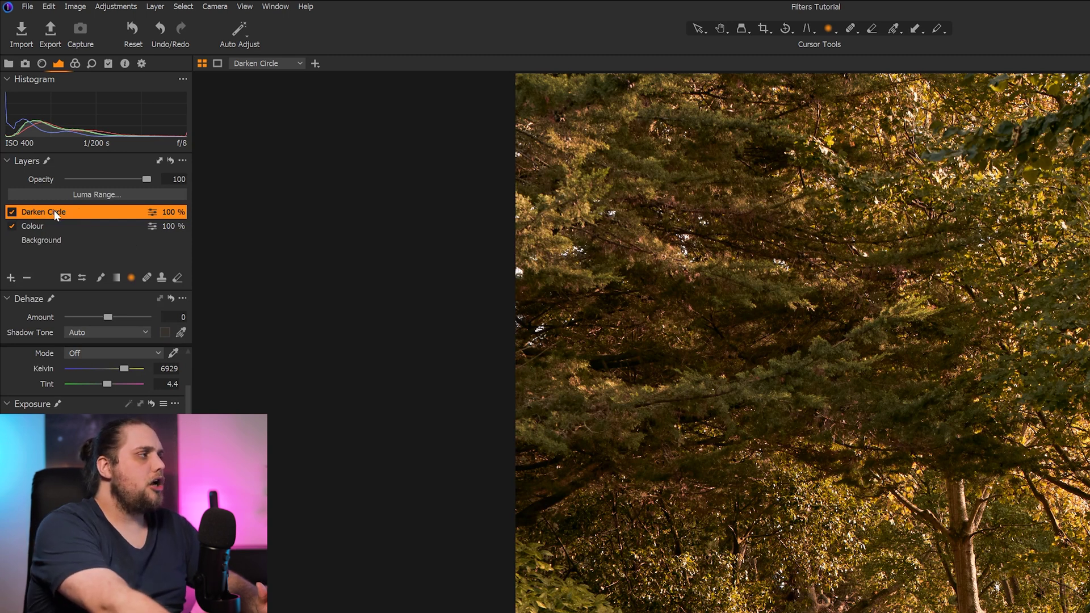
Step: Draw a radial gradient mask around the far end of the path and check its coverage with the mask overlay
click(130, 278)
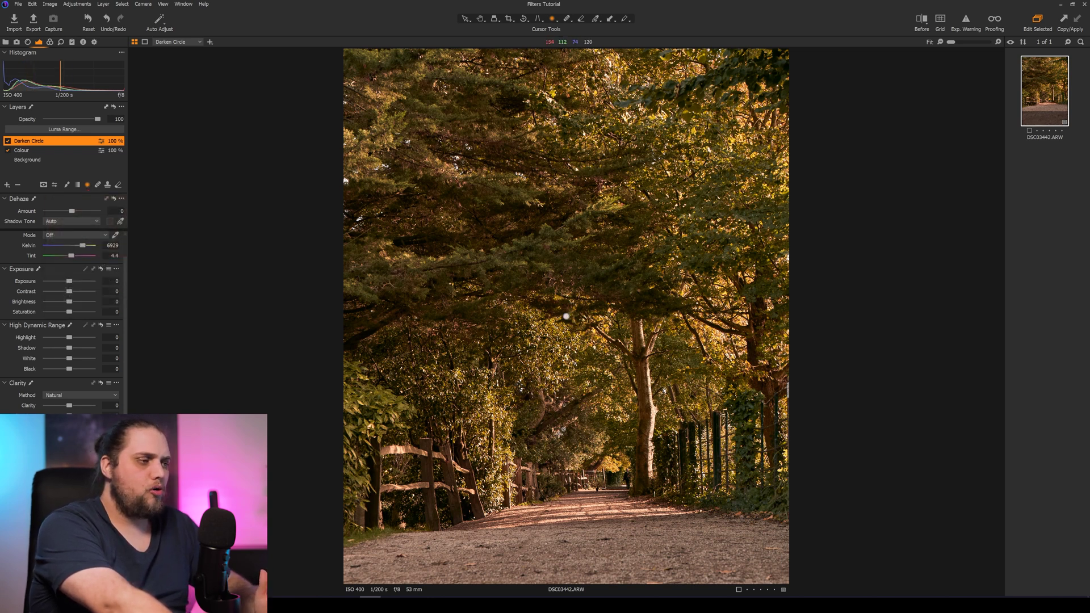
drag(560, 434, 603, 464)
drag(560, 434, 611, 467)
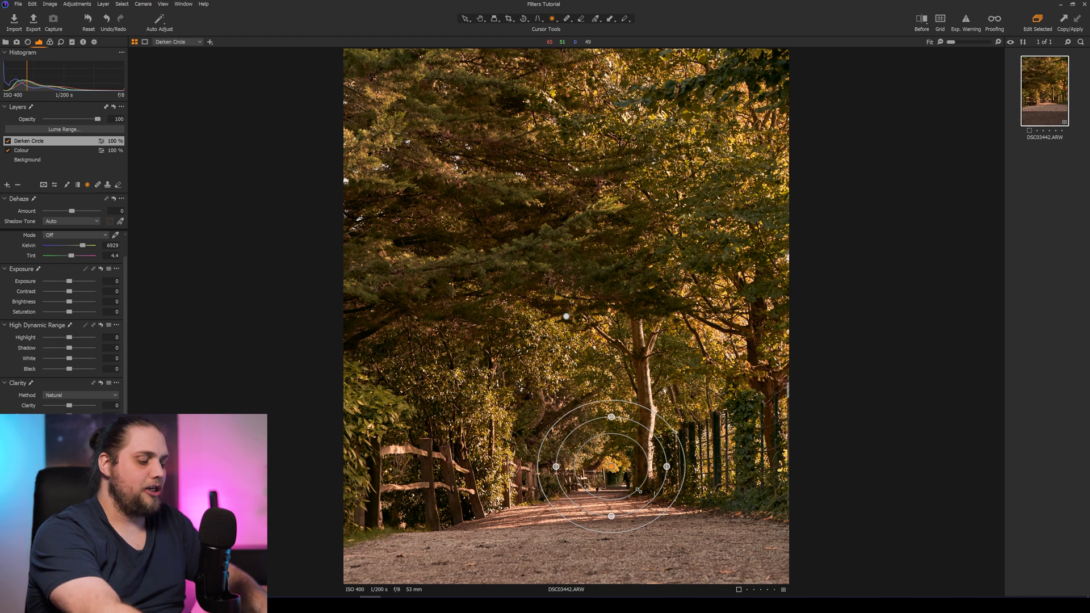
key(m)
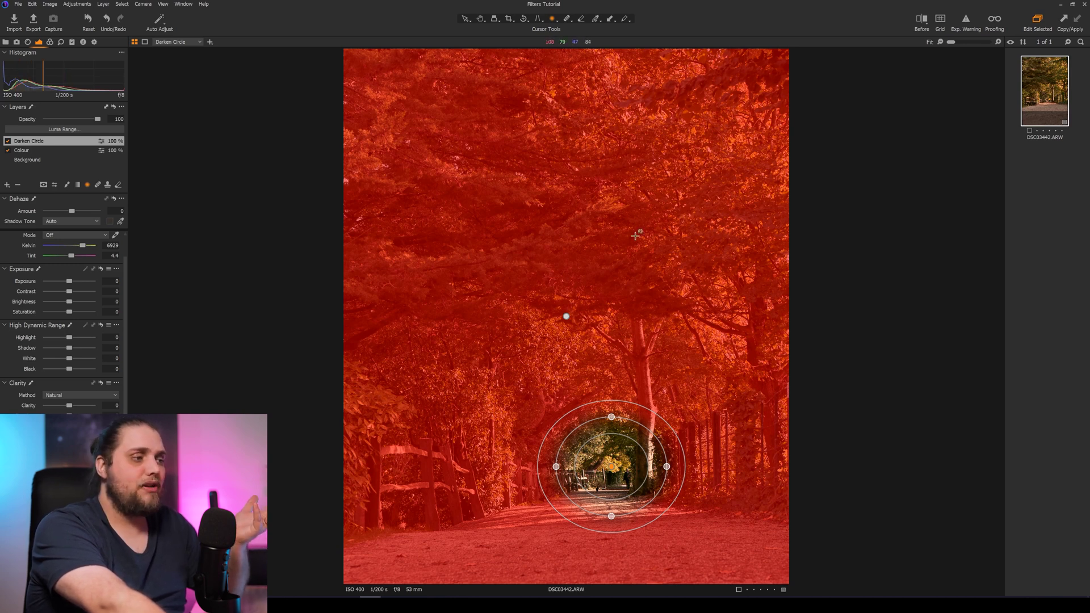
key(m)
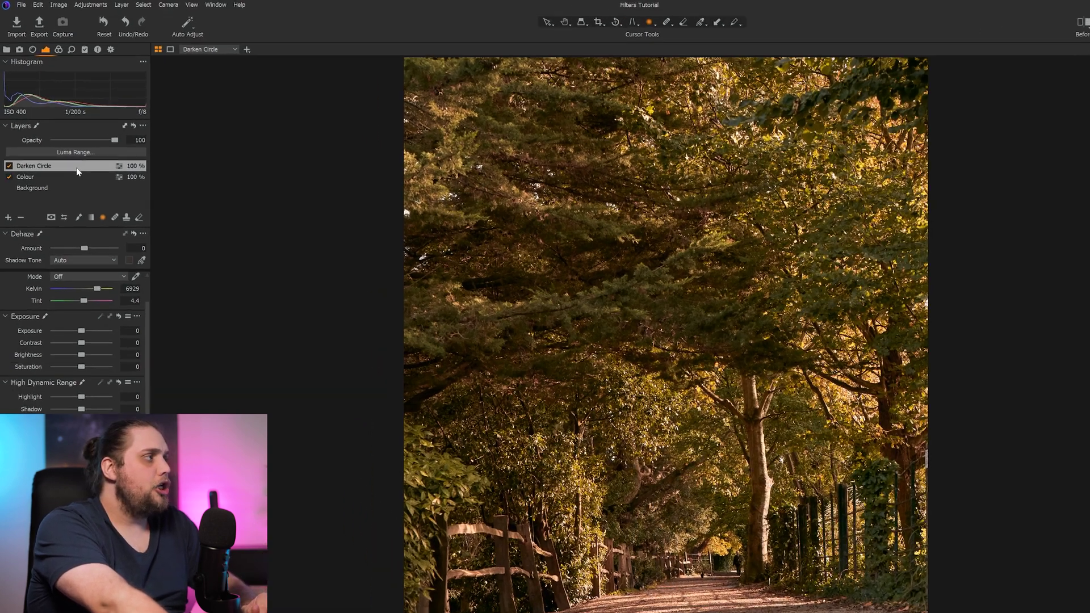
Step: Invert the Darken Circle layer's mask so it covers the circle, and invert it back to the surroundings
right_click(77, 168)
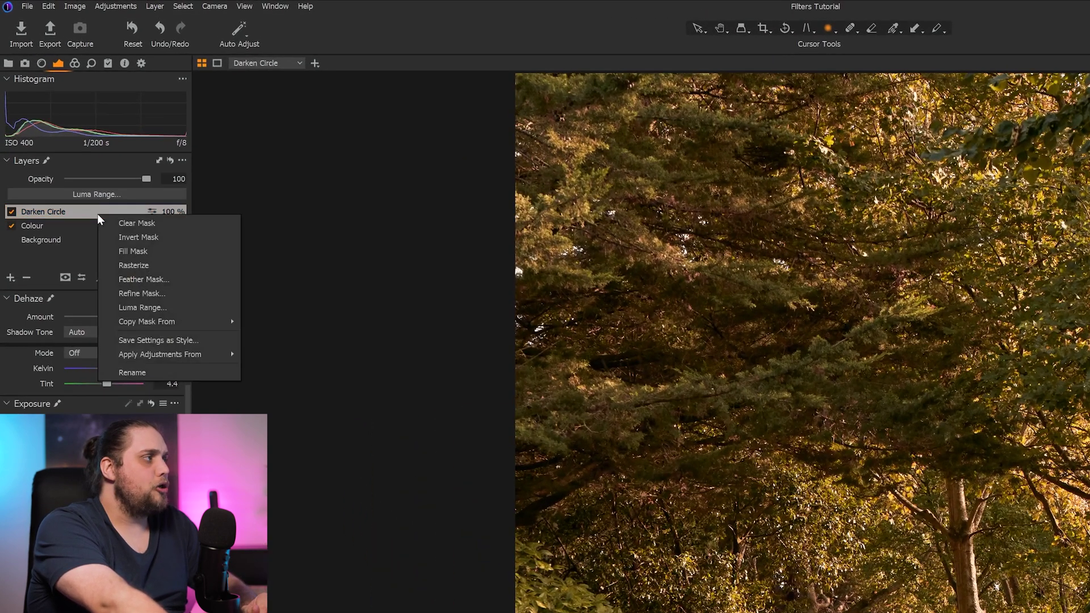
click(141, 237)
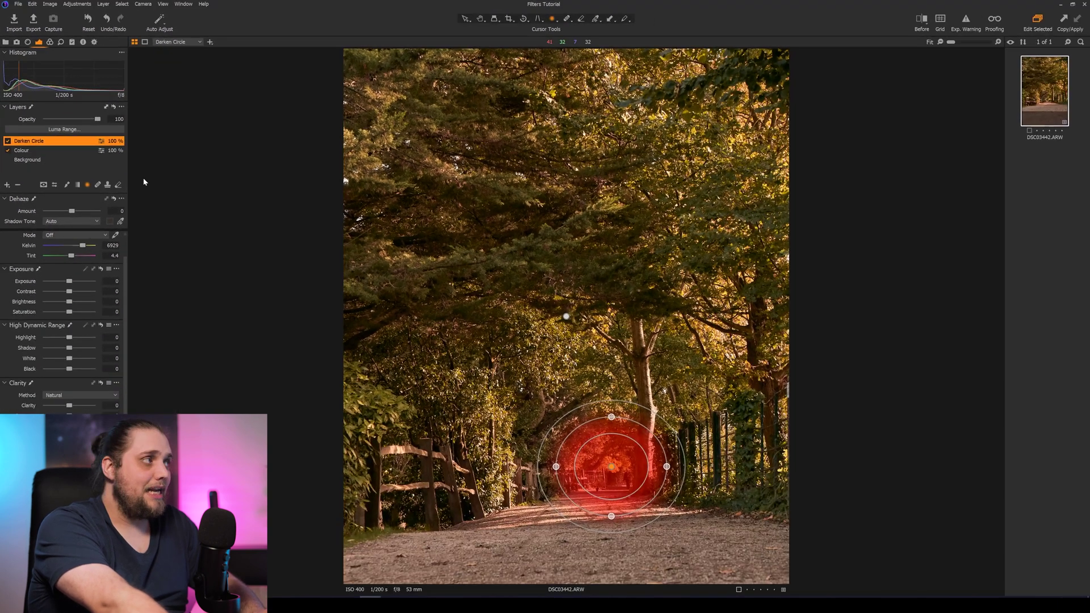
right_click(76, 144)
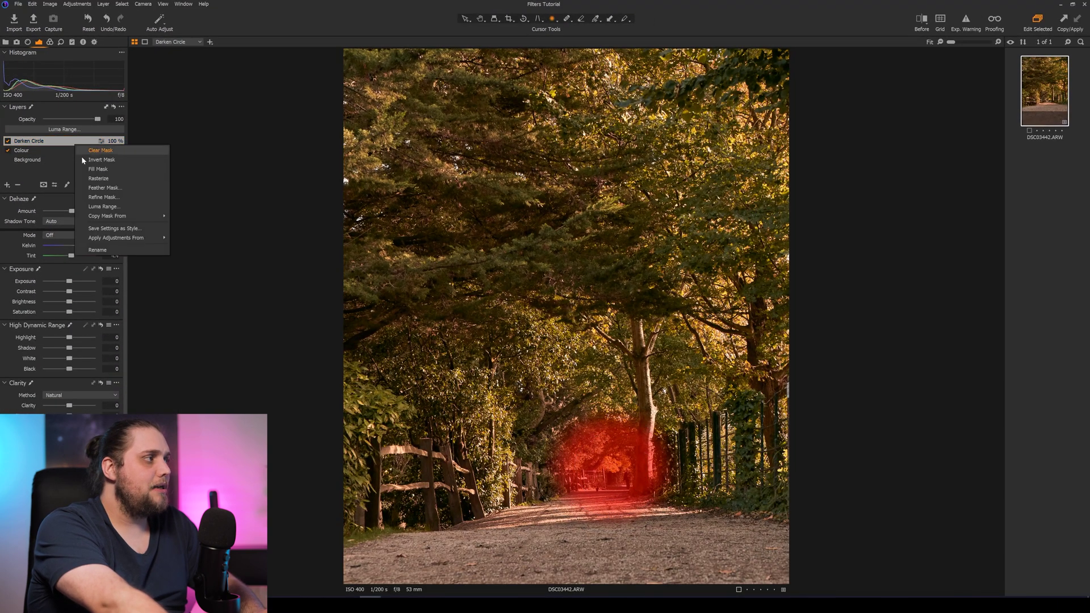
click(110, 164)
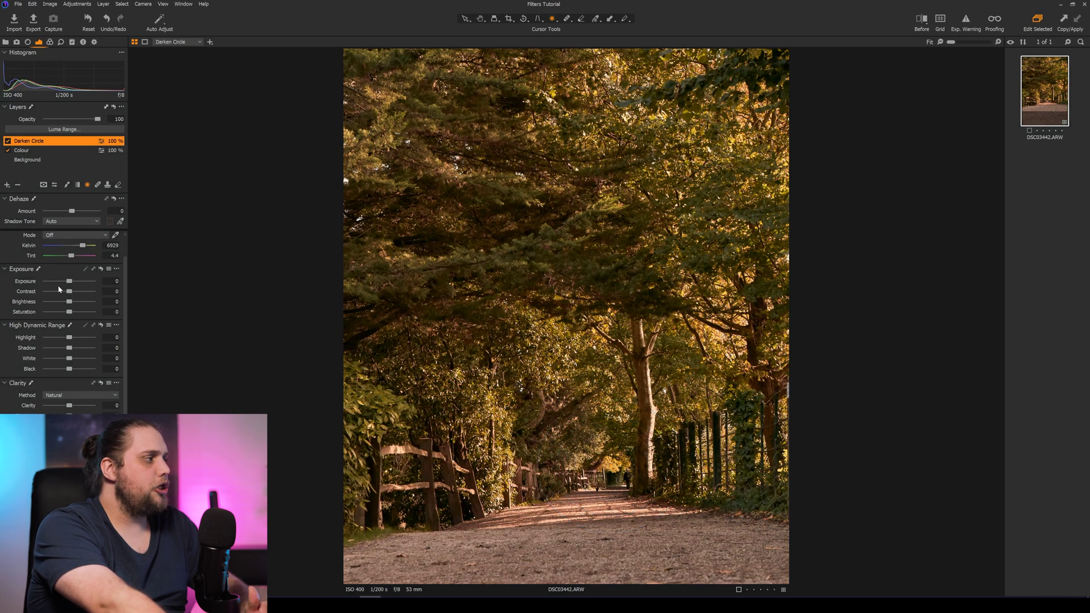
Step: Darken the masked surroundings on the Darken Circle layer with exposure -1.16 and brightness -8
drag(69, 284, 59, 282)
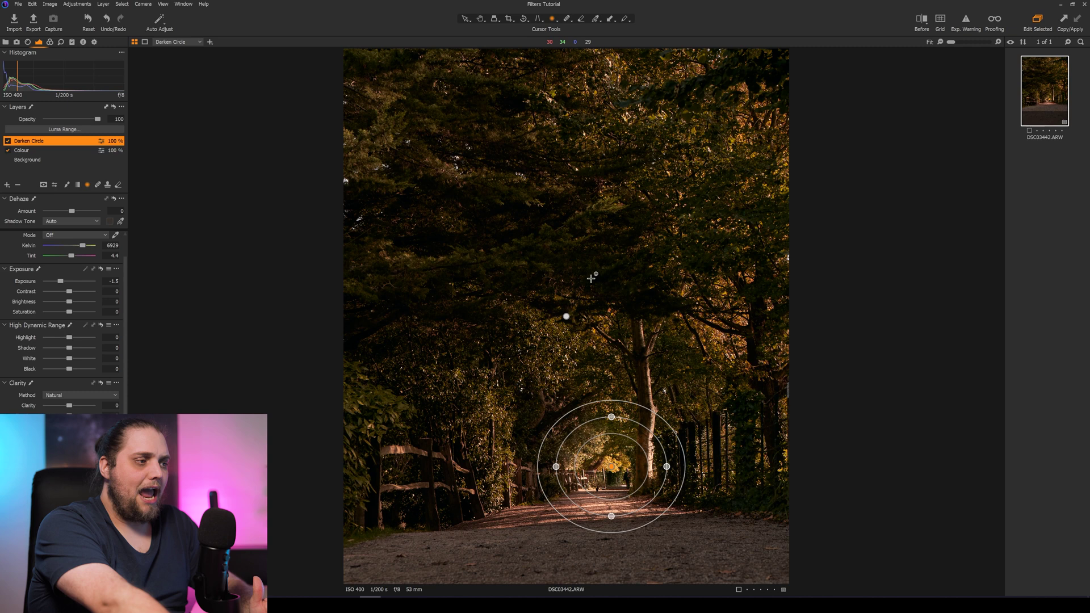
drag(71, 303, 65, 302)
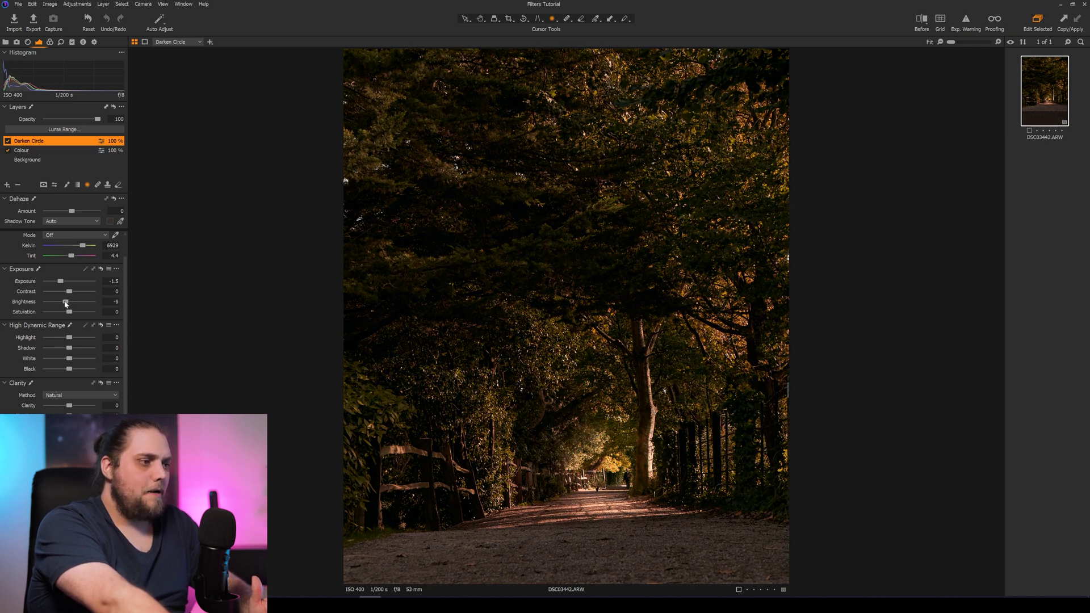
drag(60, 282, 64, 283)
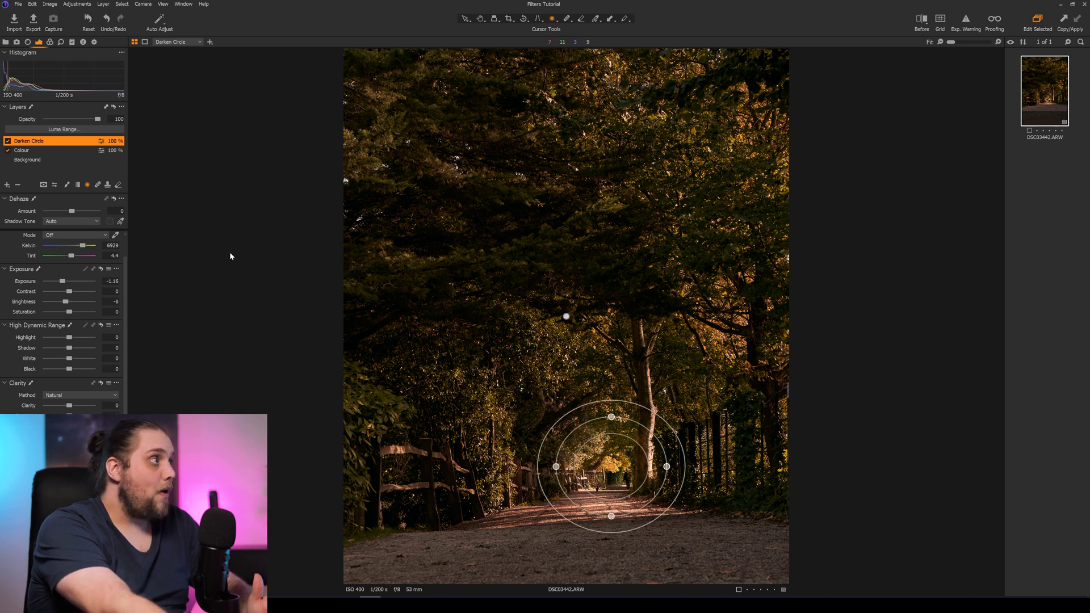
Step: Add another empty adjustment layer above Darken Circle and name it "Sunlight"
scroll(85, 250, down, 1)
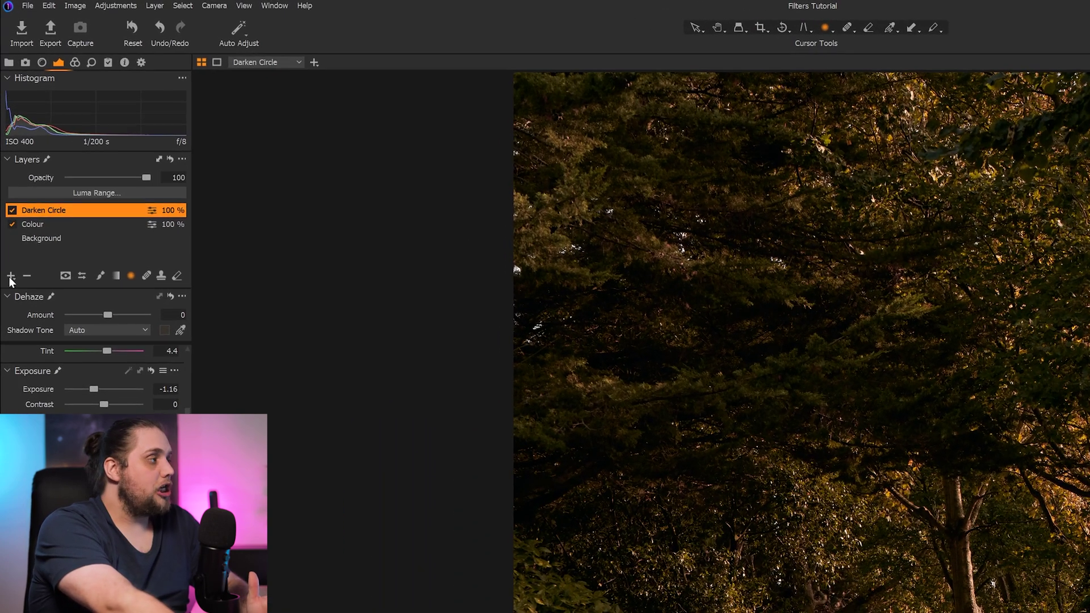
click(9, 278)
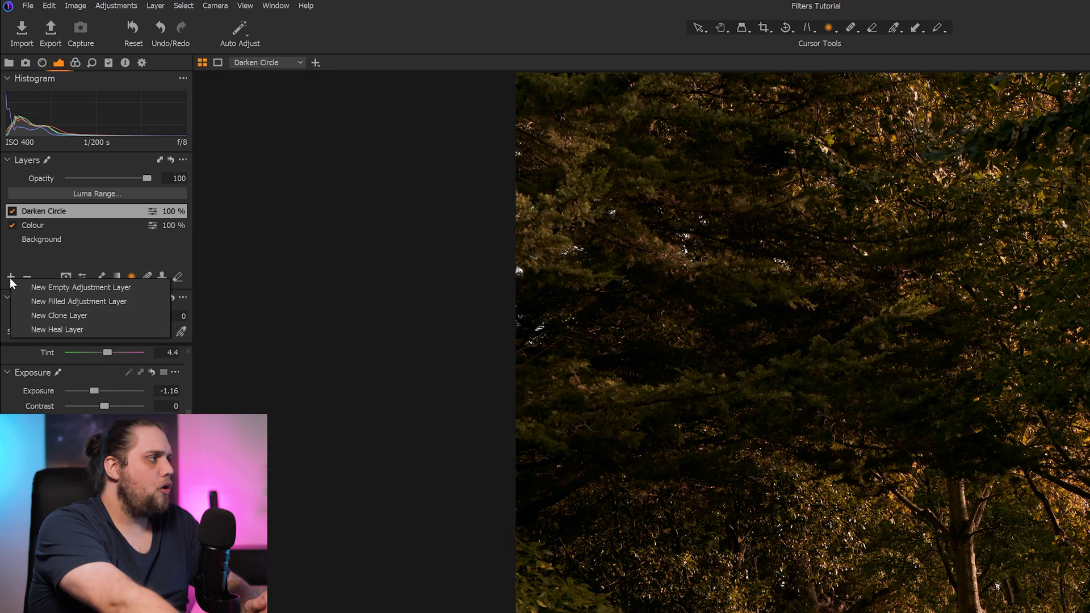
click(64, 289)
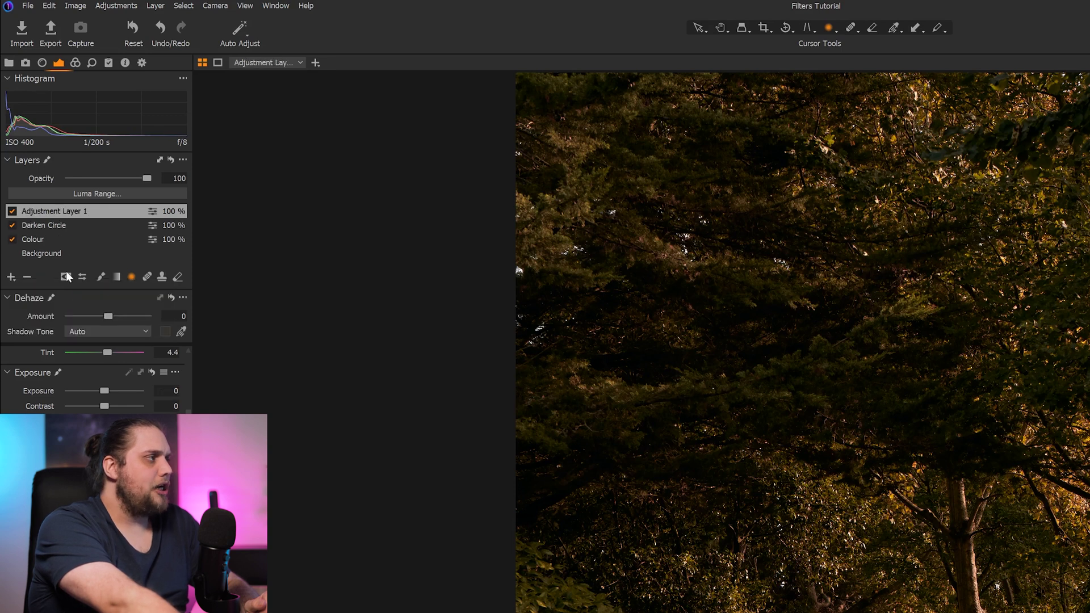
double_click(63, 212)
text(Sun)
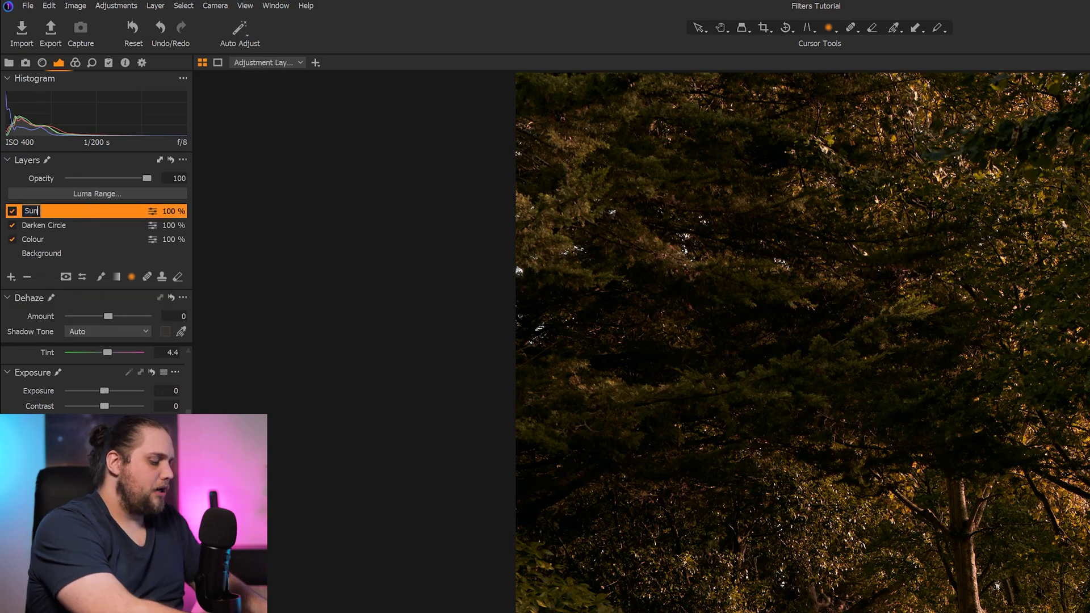
text(light)
key(Return)
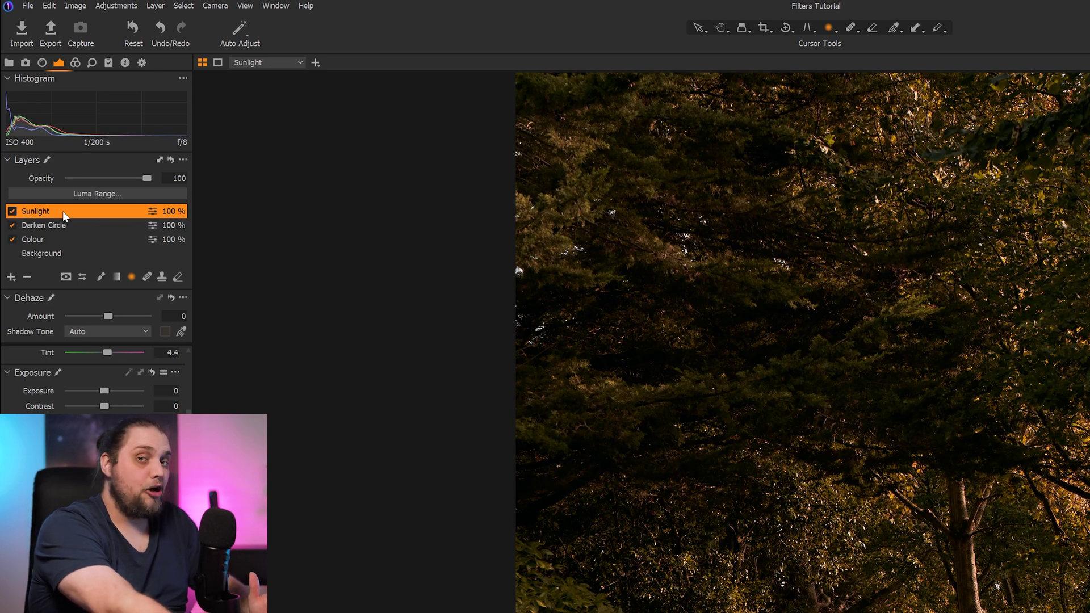
Step: Mask the Sunlight layer with a diagonal linear gradient from the photo's upper right to lower left, setting exposure to 1.16 and raising brightness slightly
click(116, 279)
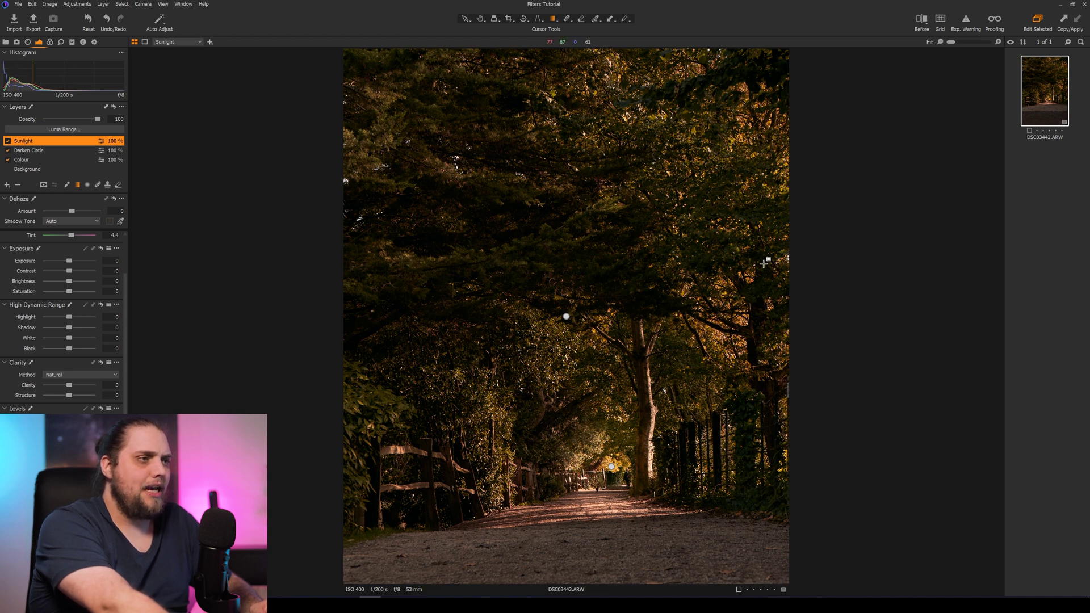
drag(767, 261, 451, 555)
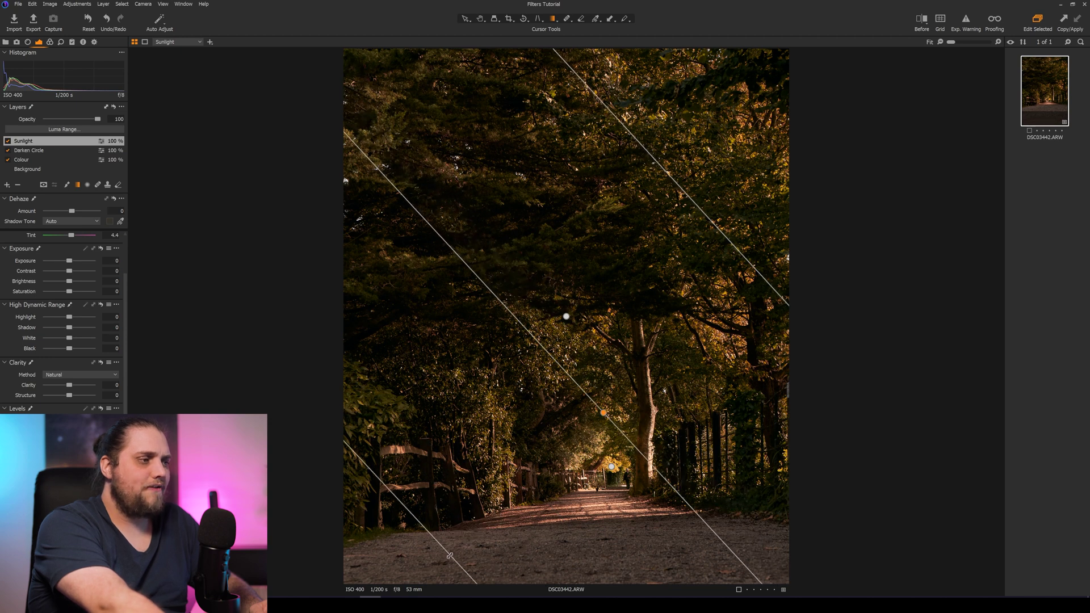
drag(68, 264, 70, 281)
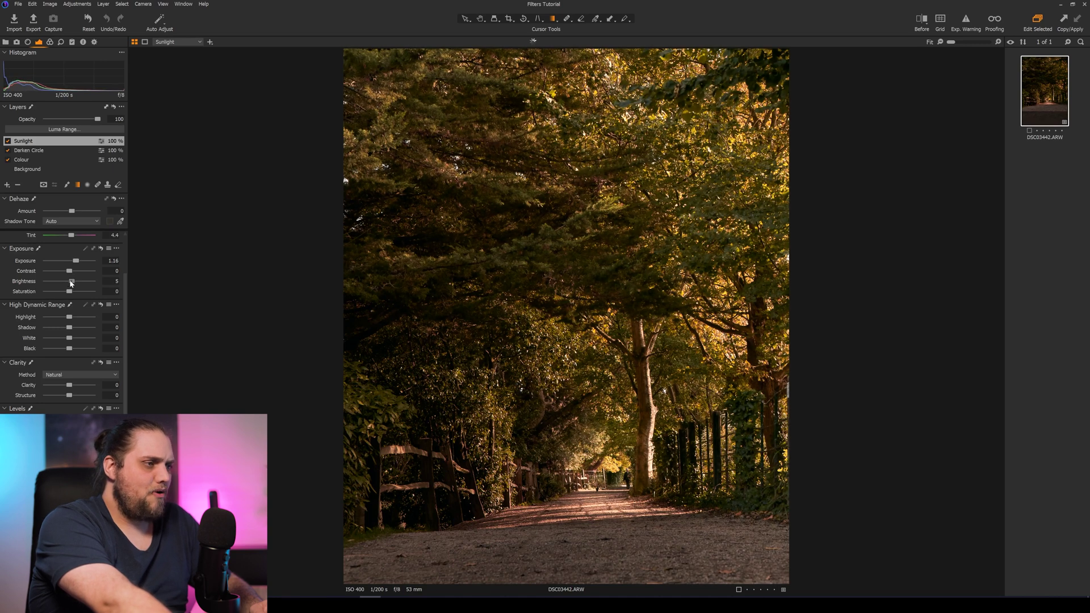
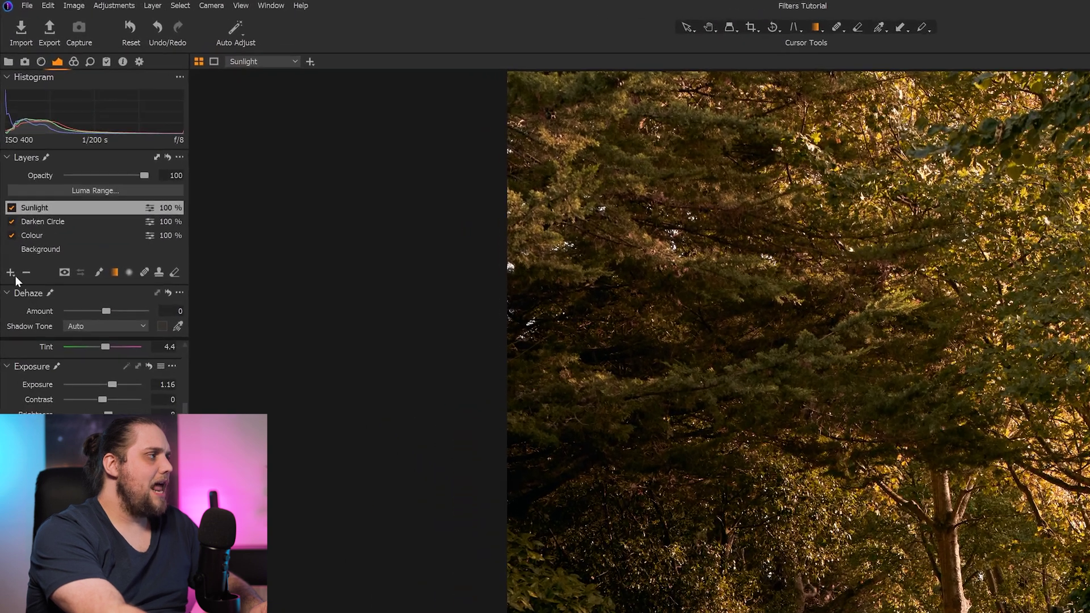
Step: Create a new empty adjustment layer above Sunlight and name it "Sun Rays"
click(25, 286)
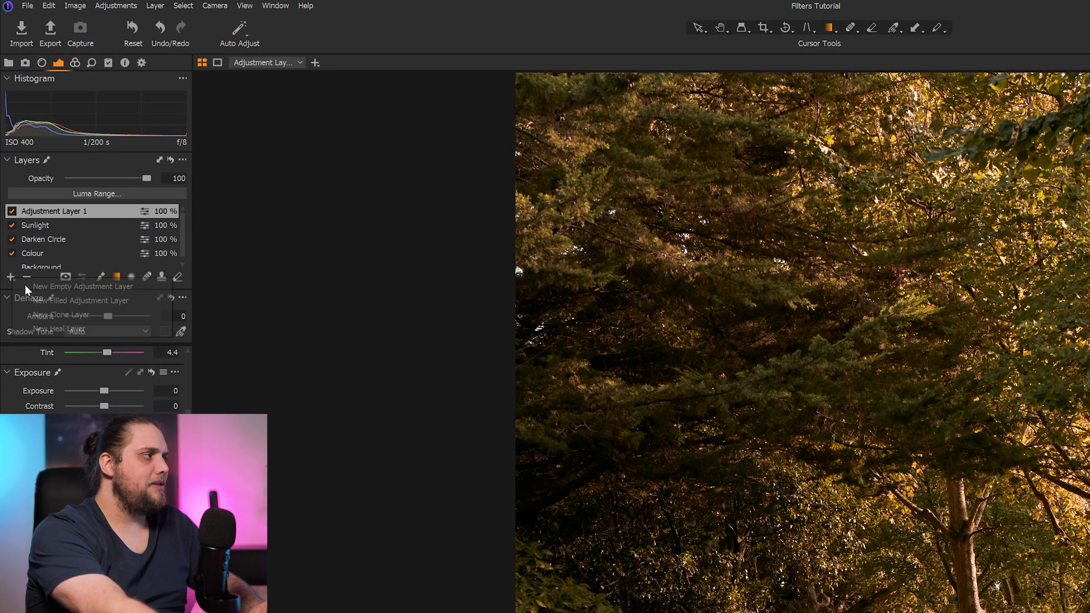
double_click(59, 210)
text(Sun Rays)
key(Return)
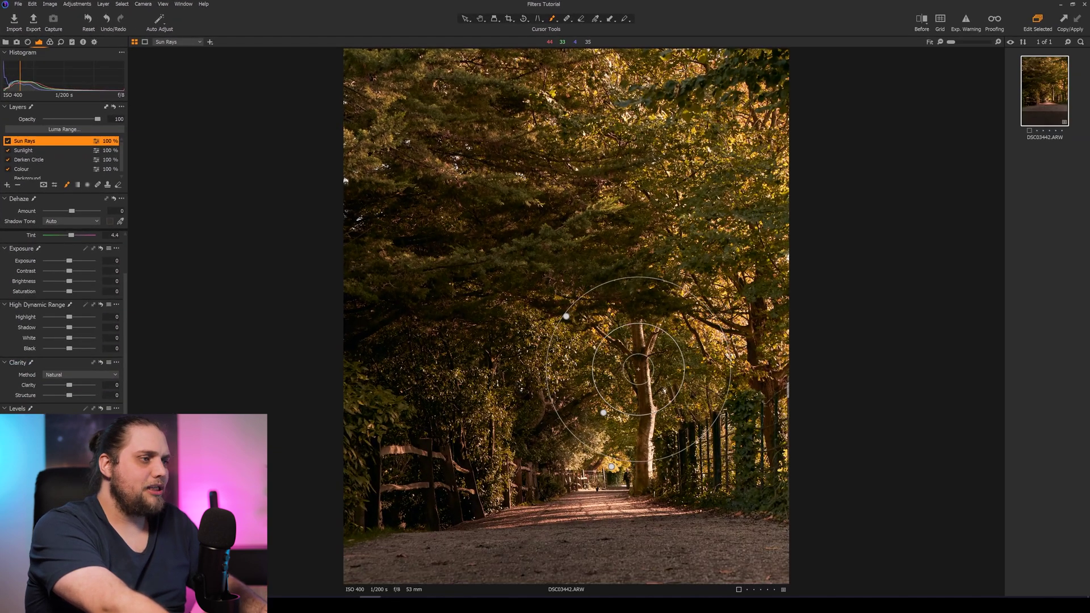
Step: Configure the mask brush for the Sun Rays layer with size 246 and flow 40
drag(639, 369, 638, 369)
right_click(637, 369)
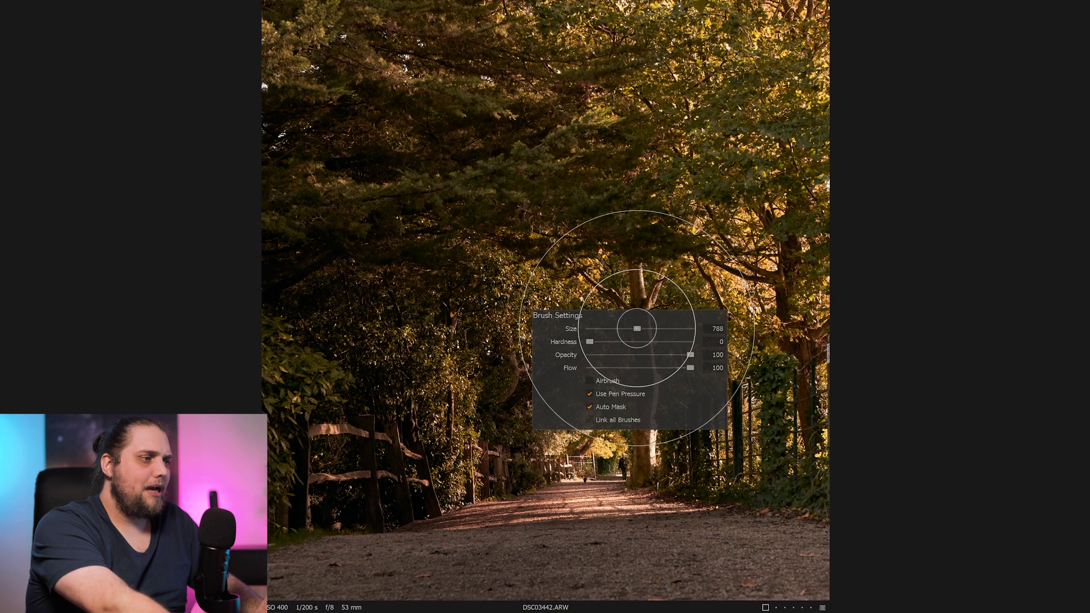
drag(638, 370, 627, 370)
drag(620, 293, 618, 294)
drag(699, 341, 639, 341)
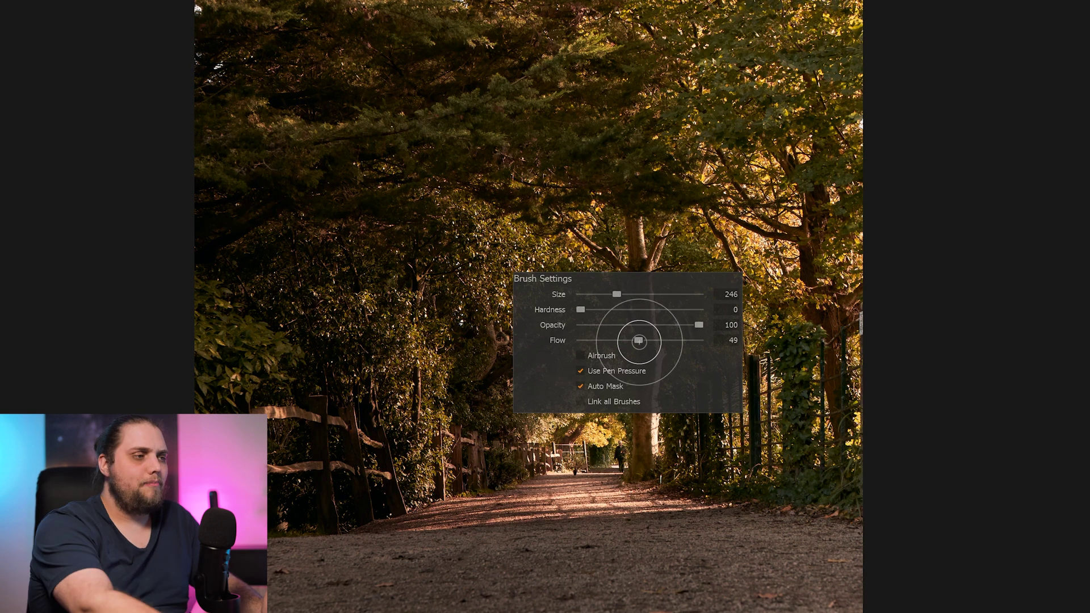
drag(639, 340, 628, 341)
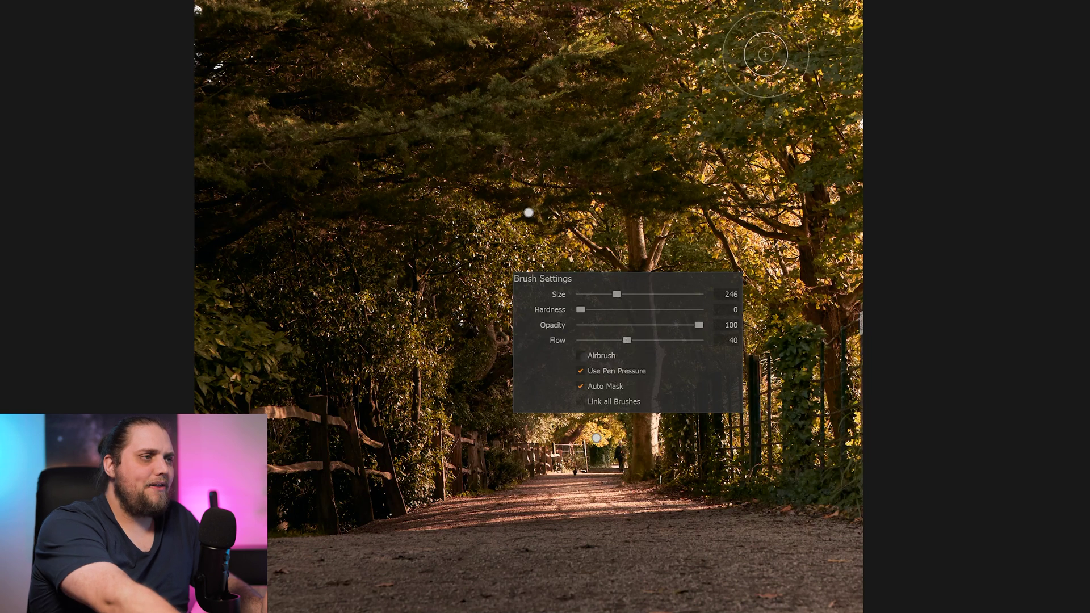
key(Escape)
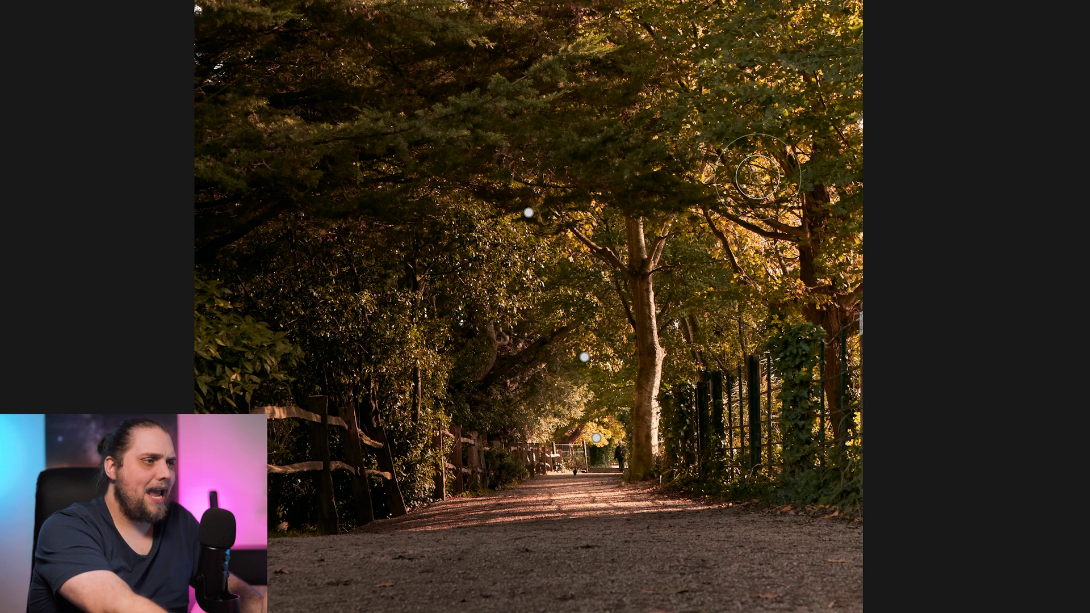
Step: Paint the Sun Rays mask as diagonal beams from the right-hand trees down to the path, plus a horizontal patch where they land
mouse_move(761, 167)
mouse_down()
mouse_move(689, 255)
mouse_move(628, 389)
mouse_move(543, 471)
mouse_up()
mouse_move(778, 221)
mouse_down()
mouse_move(795, 236)
mouse_move(608, 503)
mouse_up()
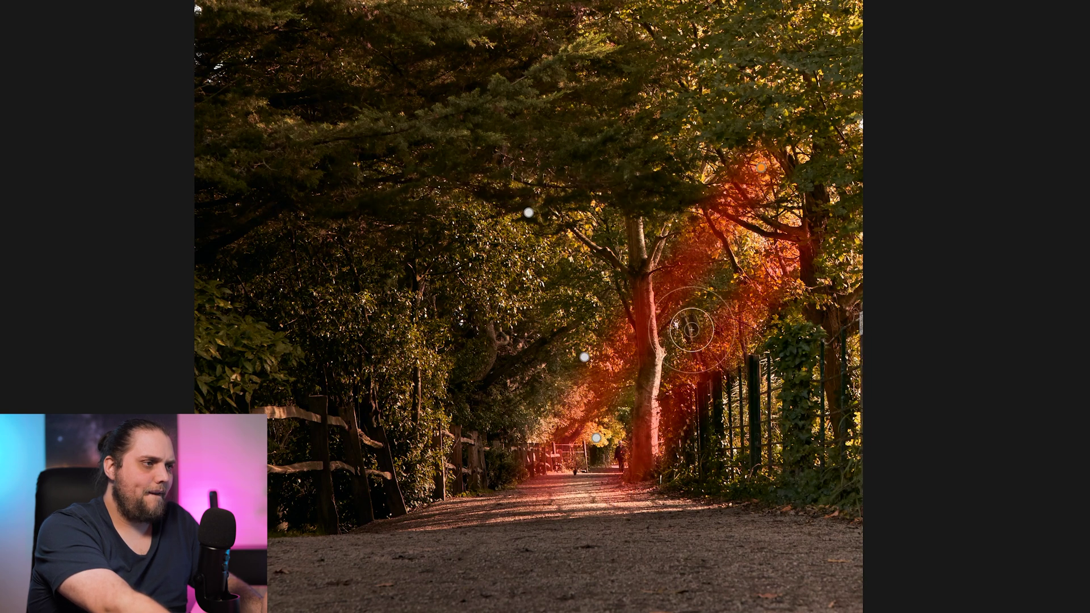
drag(646, 234, 449, 500)
mouse_move(827, 364)
mouse_down()
mouse_move(702, 502)
mouse_move(711, 448)
mouse_up()
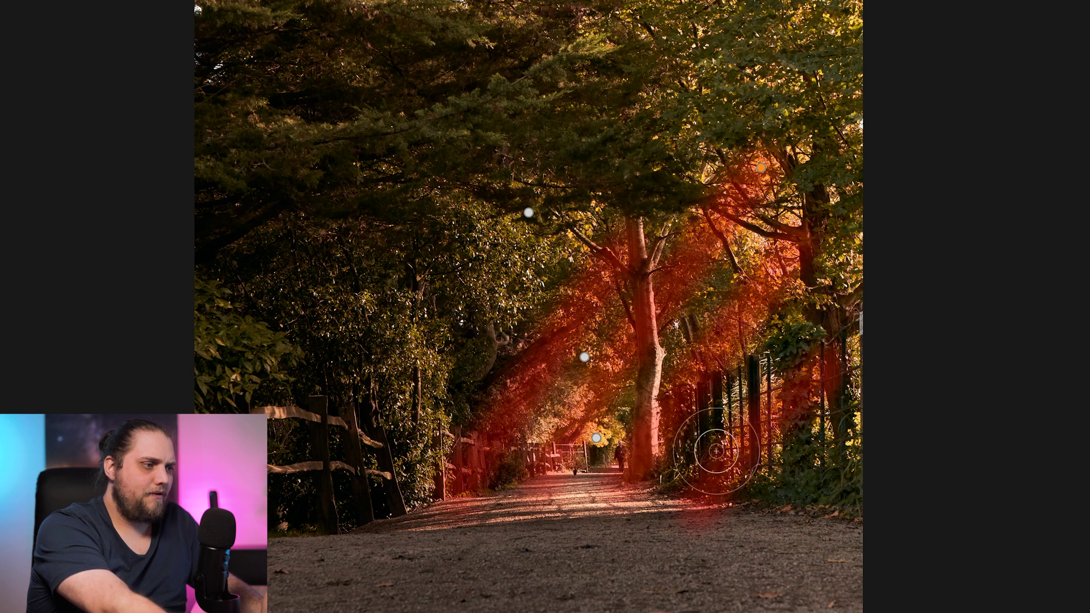
mouse_move(612, 492)
mouse_down()
mouse_move(618, 483)
mouse_move(631, 496)
mouse_move(438, 517)
mouse_move(506, 504)
mouse_up()
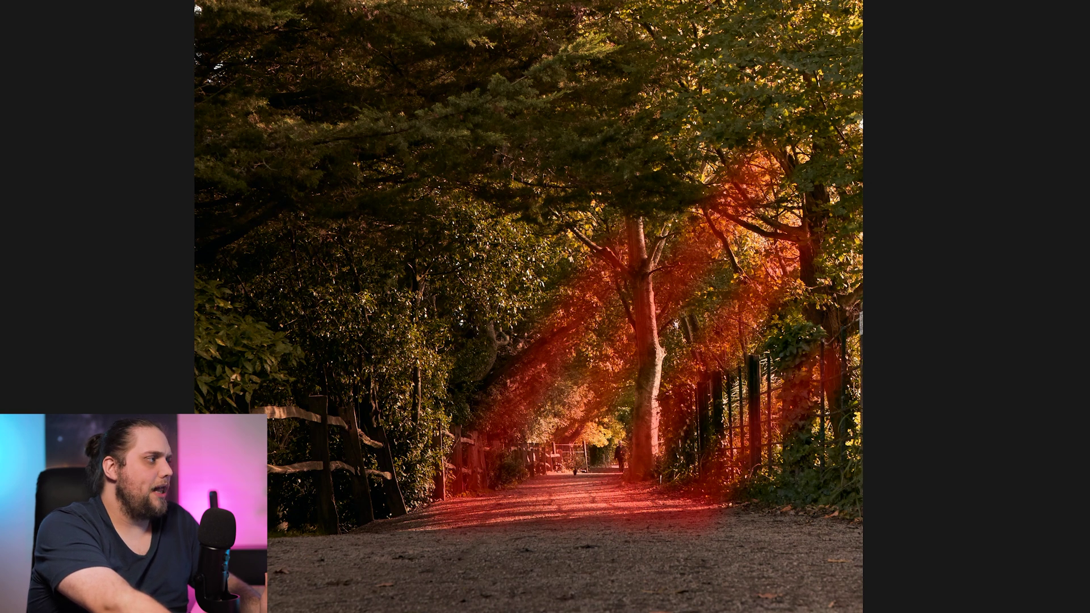
Step: Hide the mask overlay and set the Sun Rays layer's exposure to 0.63, contrast to -25 and brightness to 8
key(o)
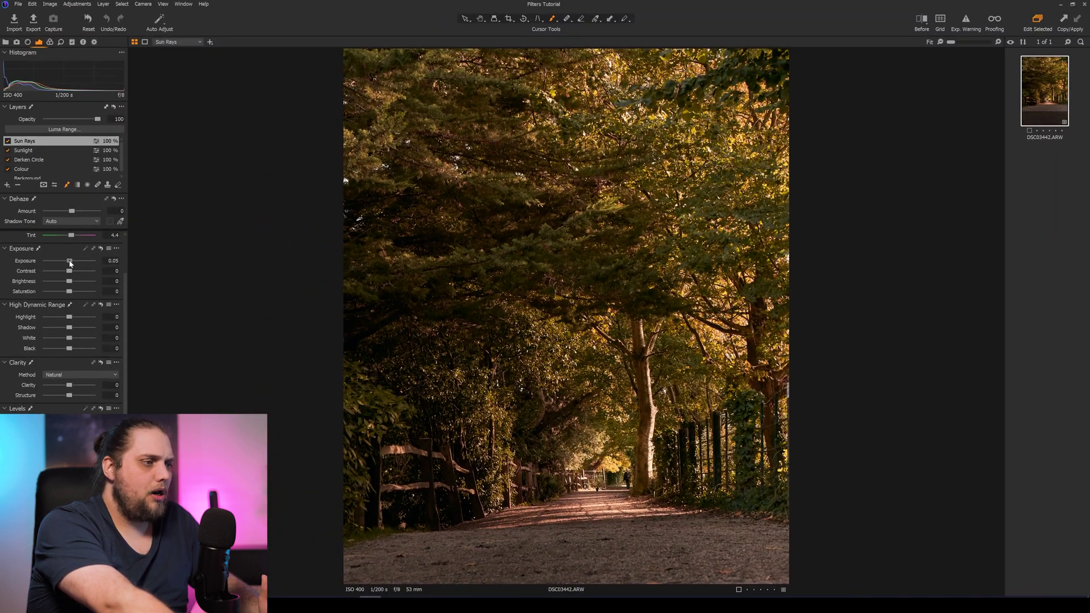
drag(73, 263, 76, 263)
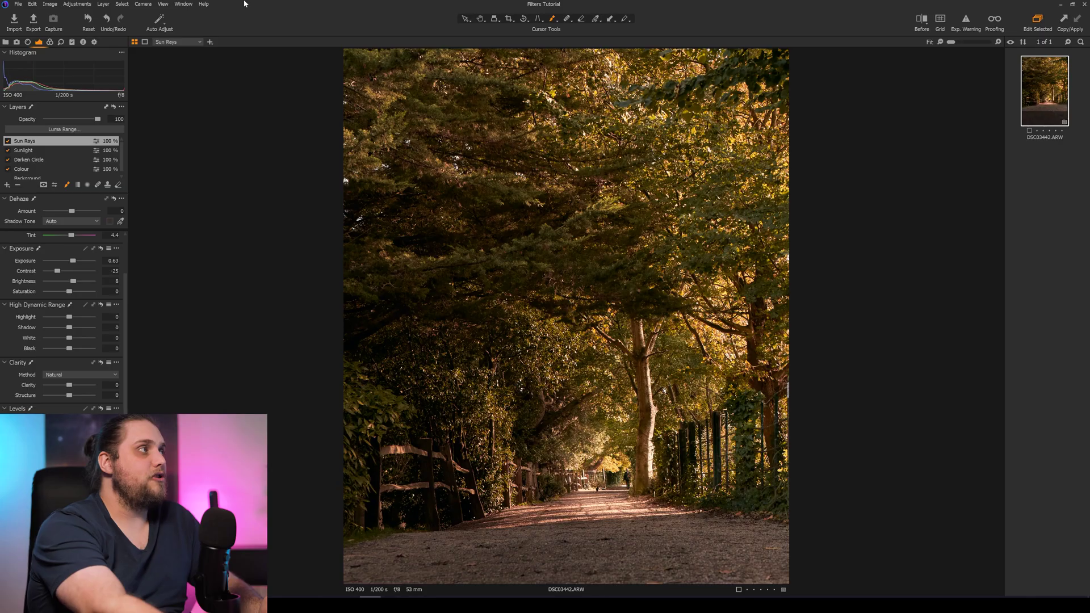
click(163, 4)
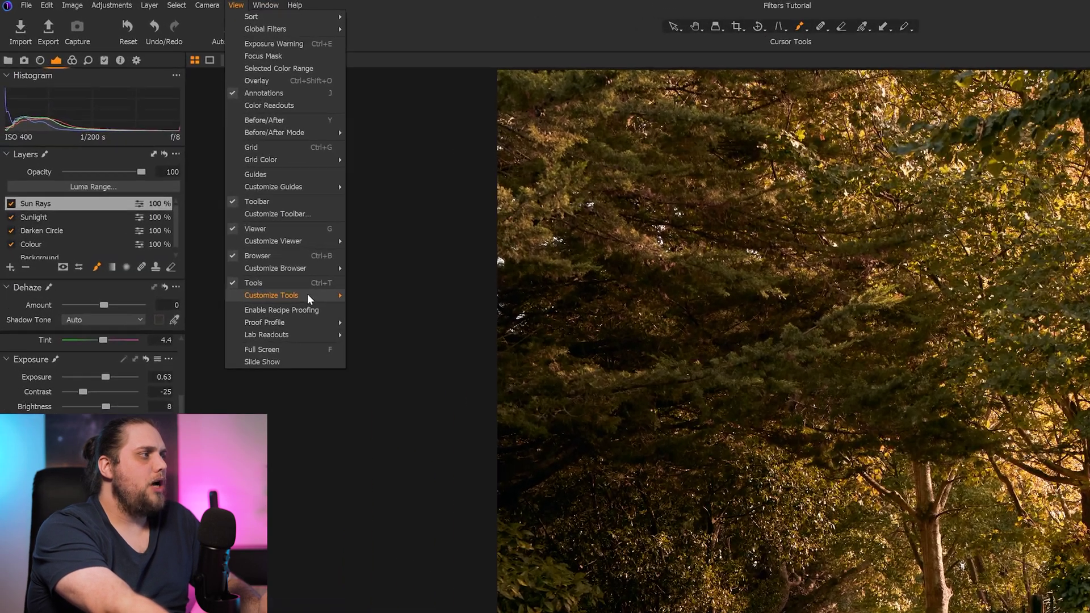
mouse_move(213, 202)
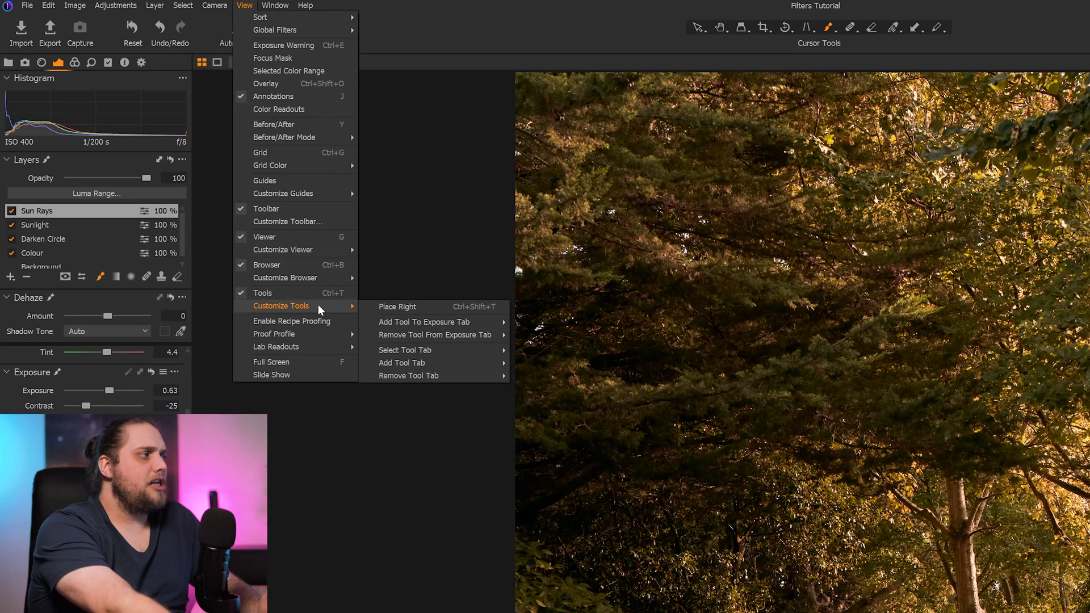
mouse_move(399, 327)
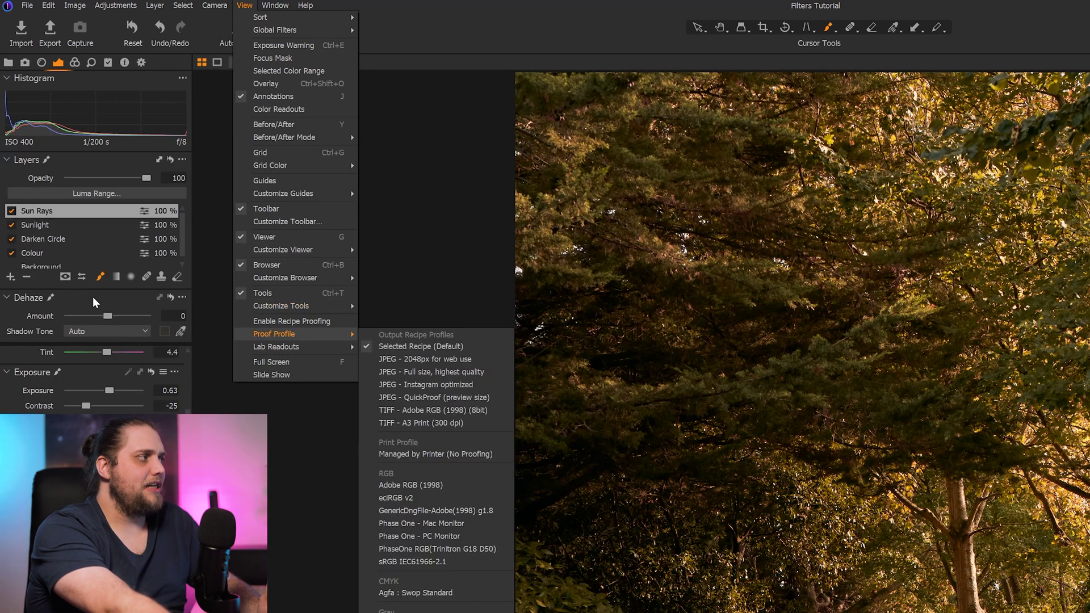
click(478, 5)
Step: Soften the Sun Rays layer with Dehaze at -48, exposure at 1.12 and layer opacity at 81, checking its mask
drag(104, 316, 92, 317)
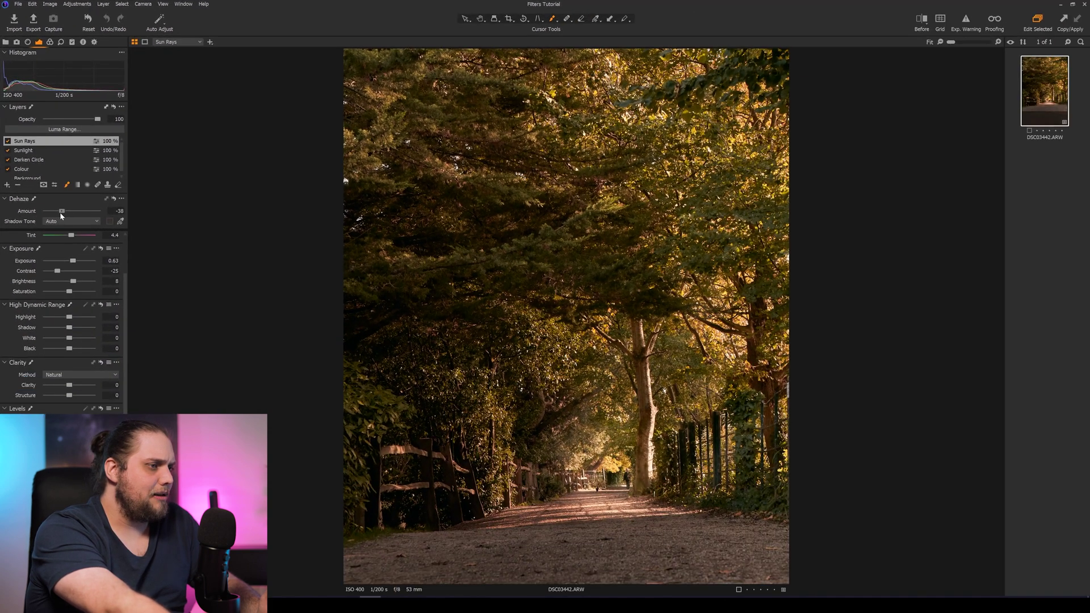
drag(61, 215, 57, 215)
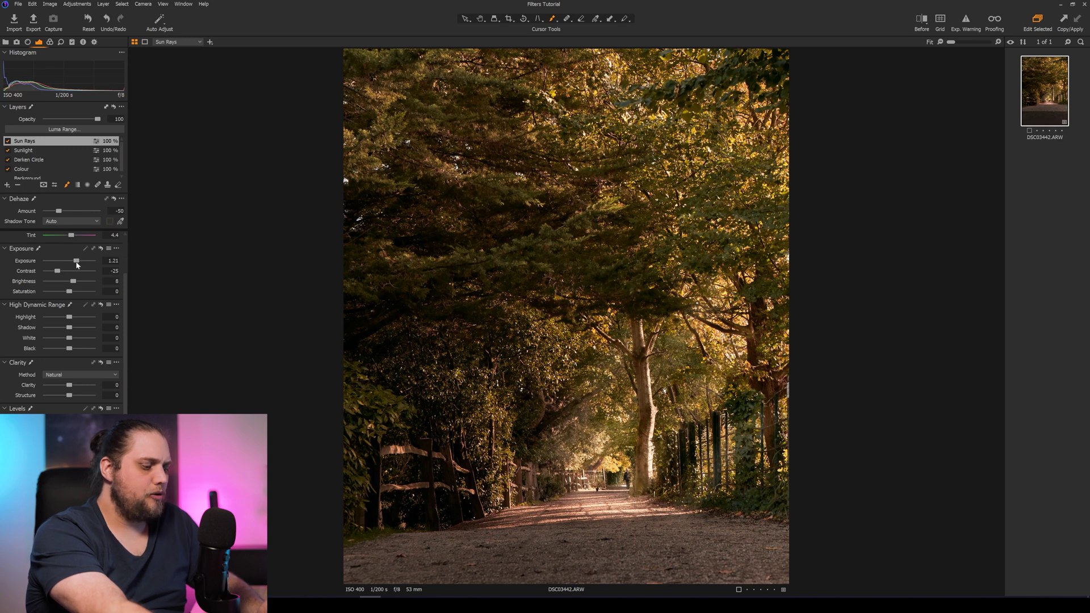
key(m)
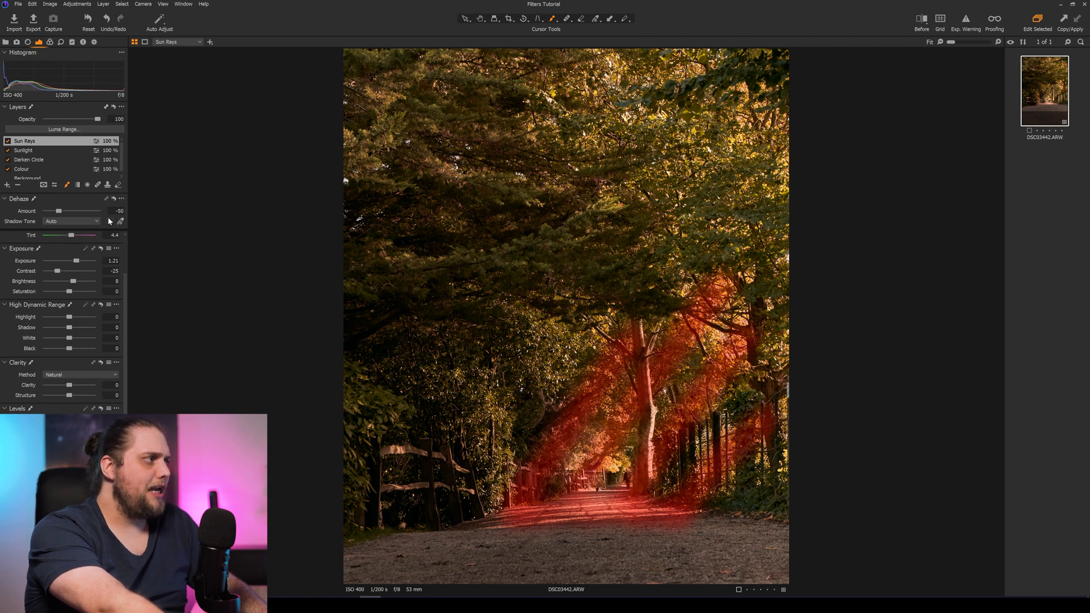
click(120, 185)
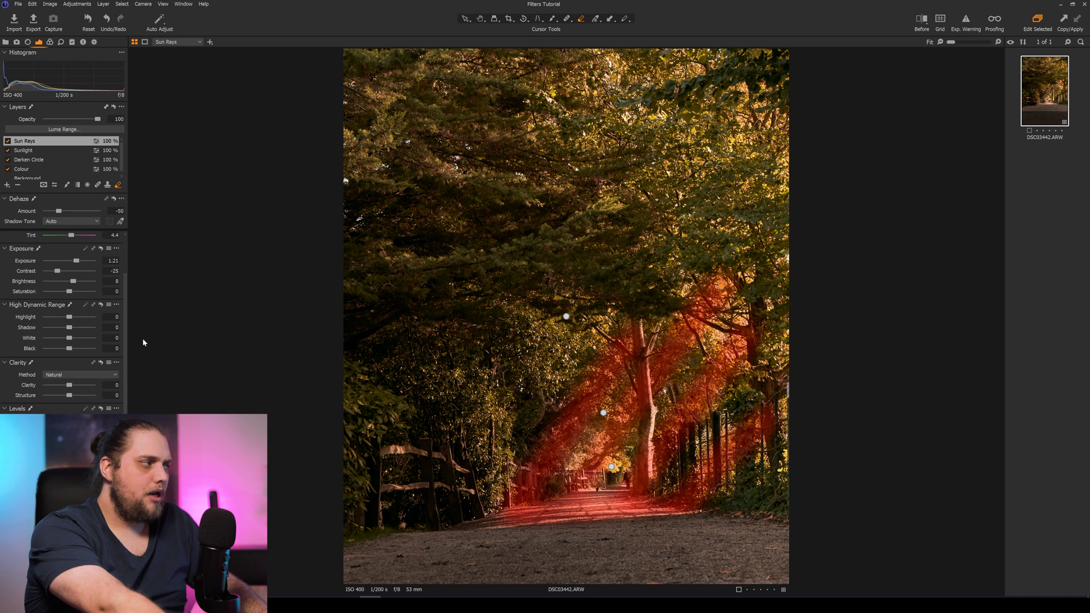
key(m)
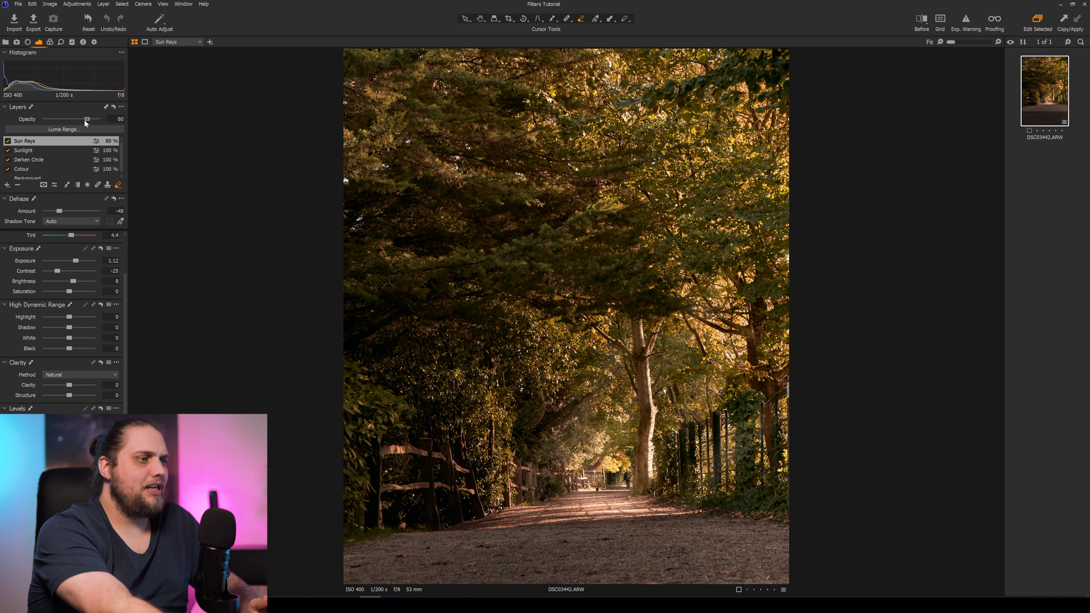
drag(59, 120, 45, 130)
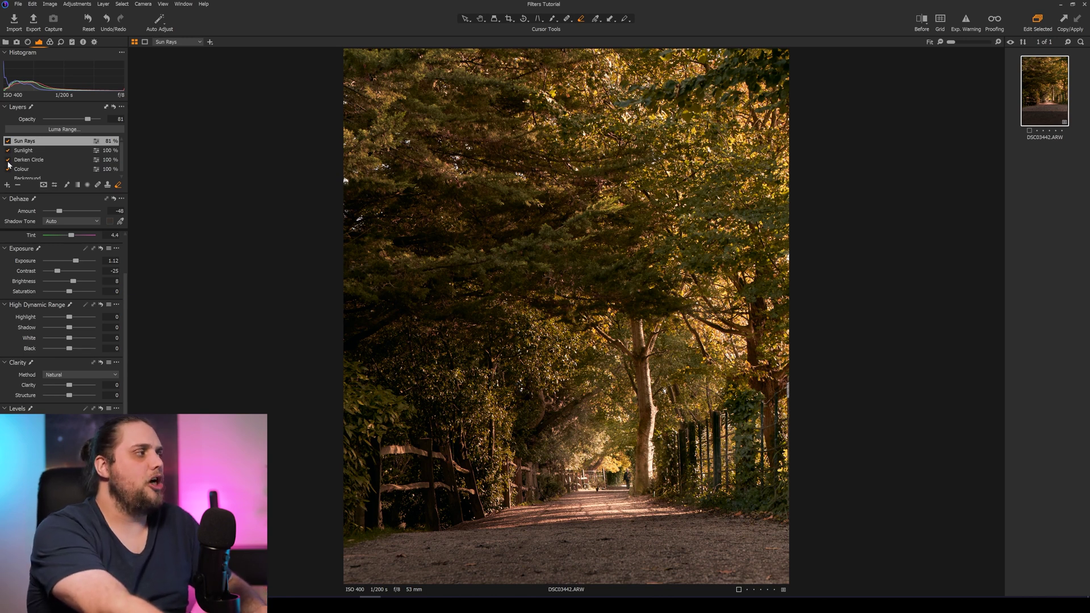
Step: Switch the Sun Rays, Sunlight and Darken Circle layers off and back on one by one to compare their effects
click(7, 142)
click(7, 151)
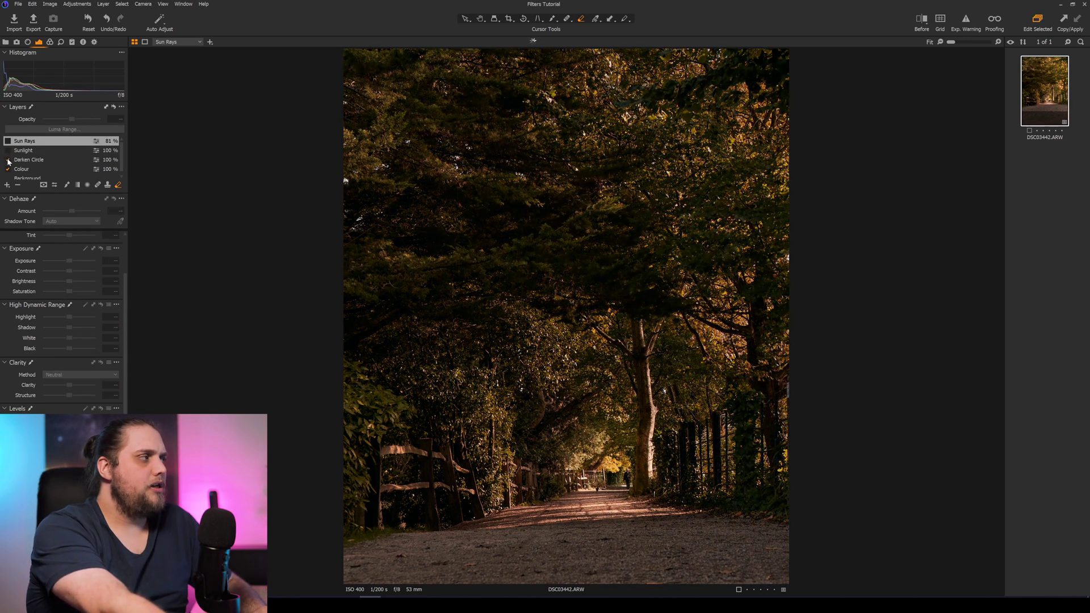
click(8, 160)
click(8, 160)
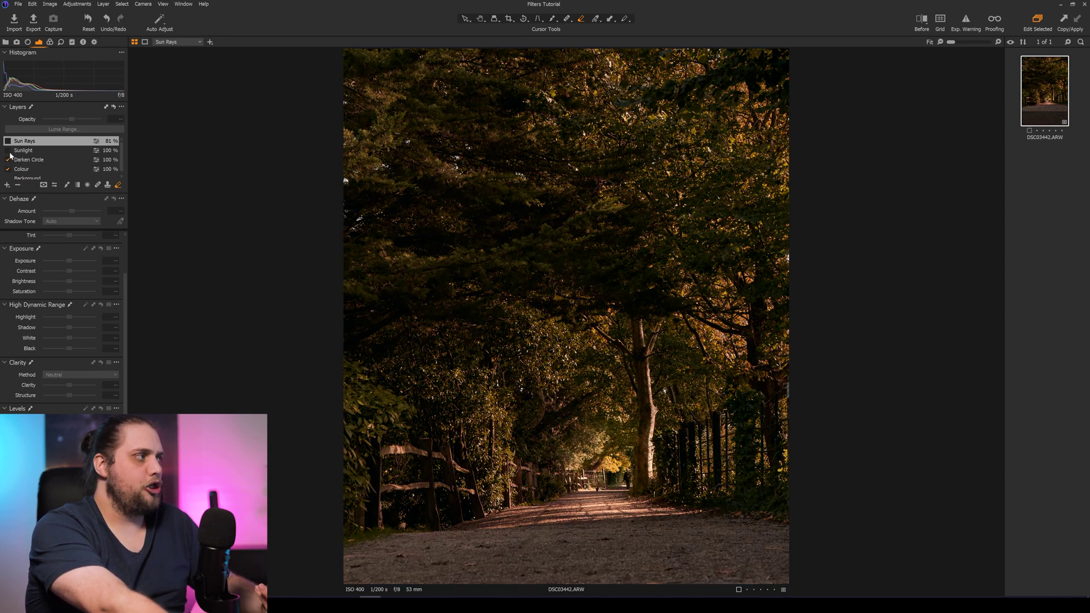
click(8, 151)
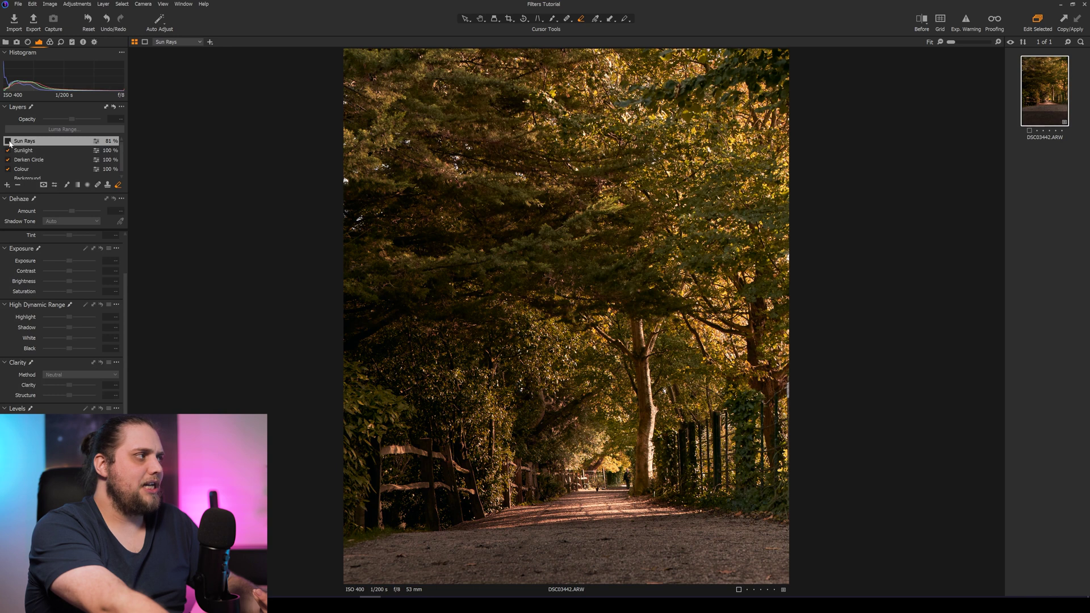
click(7, 141)
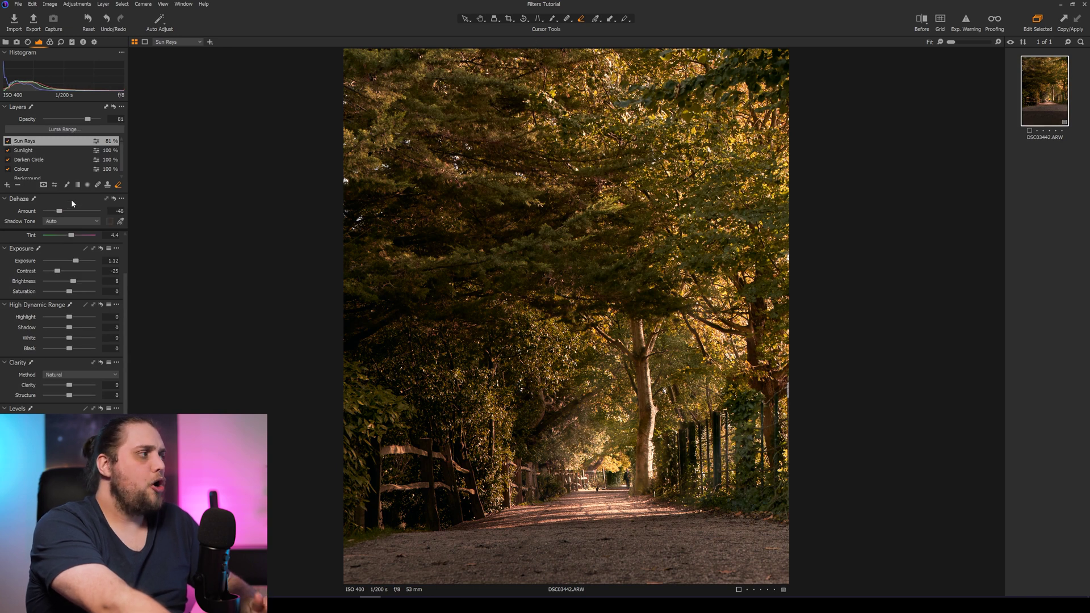
Step: Create a new empty adjustment layer above Sun Rays and name it "Dark Left"
click(8, 185)
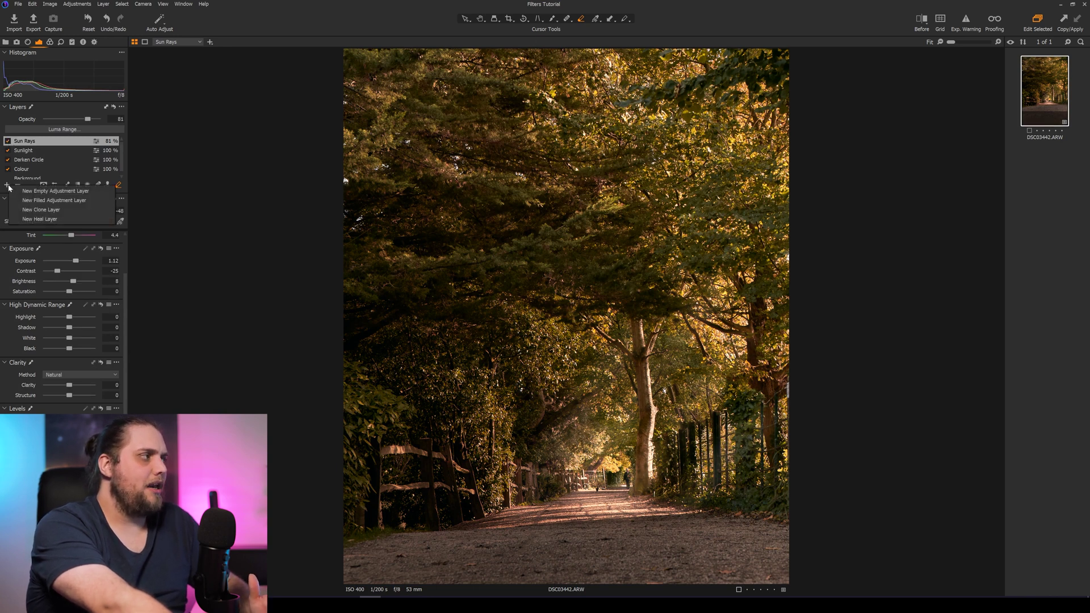
click(23, 194)
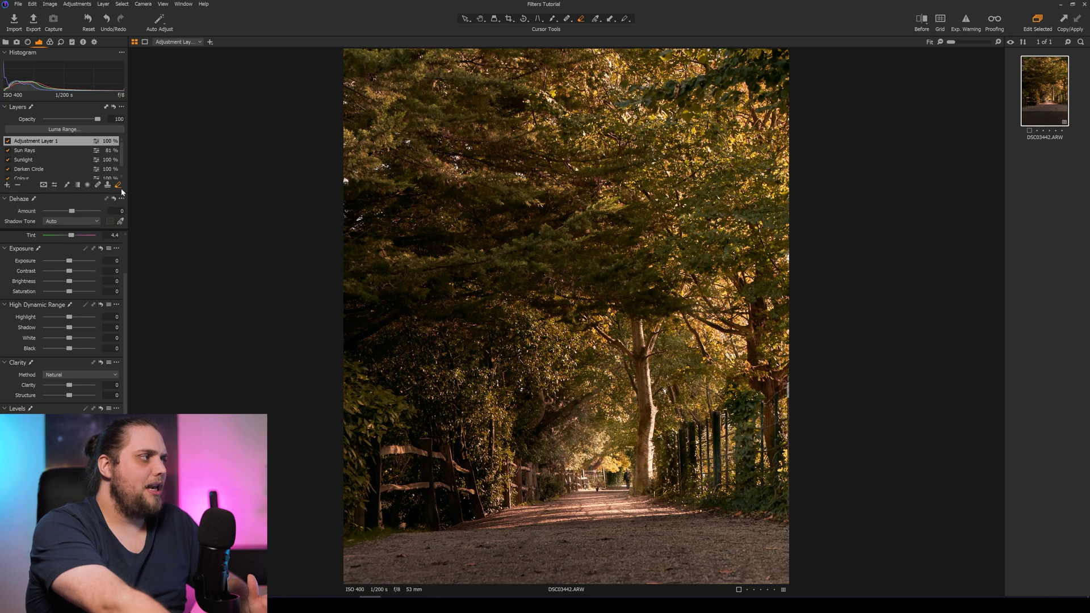
double_click(61, 141)
text(Dark Left)
key(Return)
Step: Mask the Dark Left layer with a diagonal linear gradient over the photo's lower-left corner and set its exposure to -0.68
drag(426, 552, 548, 448)
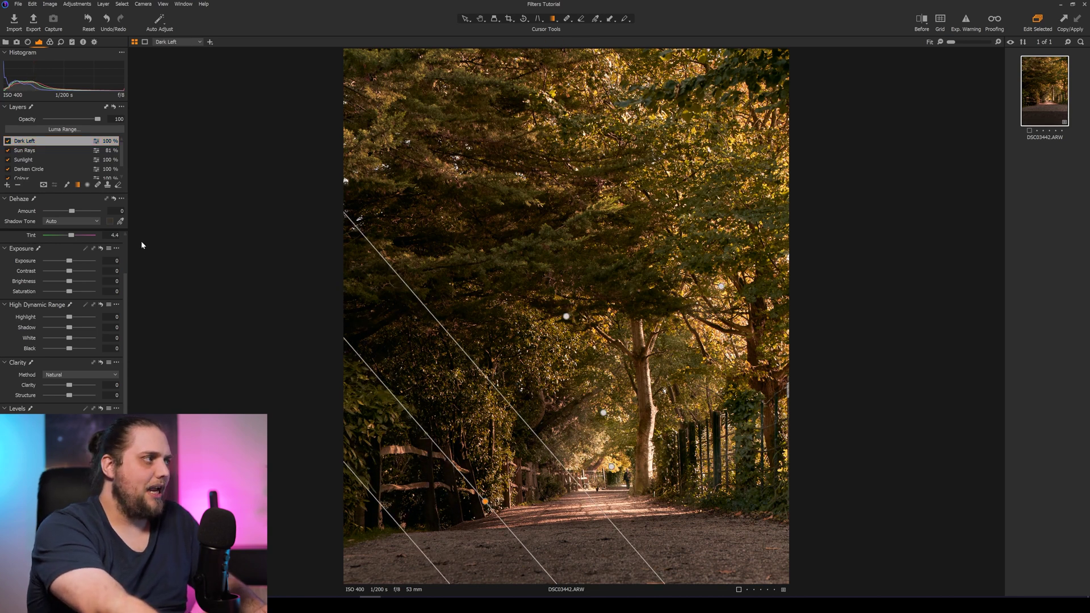
drag(69, 262, 64, 262)
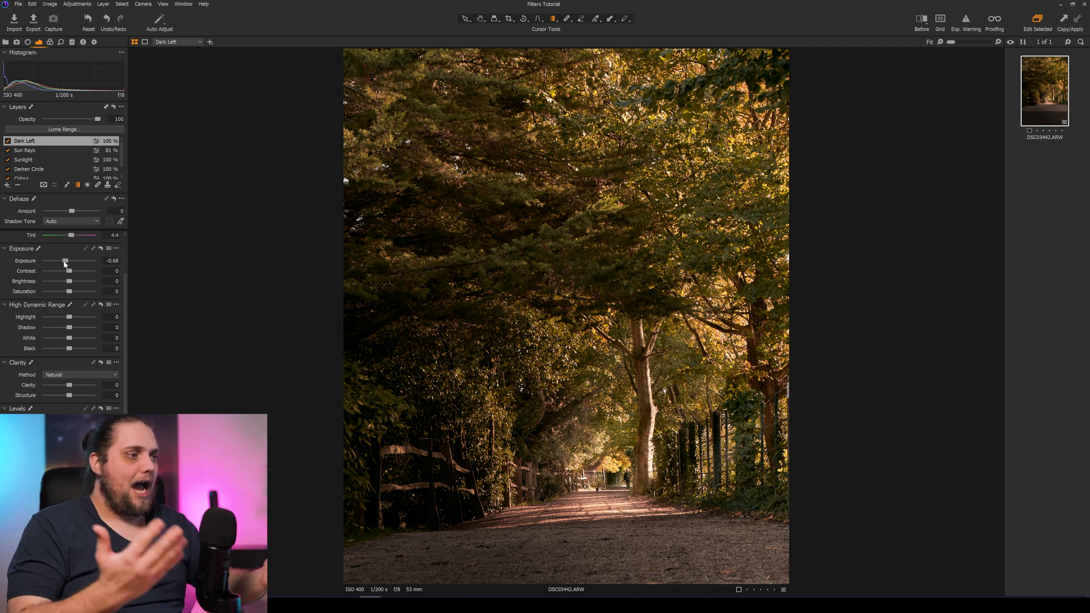
Step: Compare the original and edited photo in a split before/after view, sweeping the divider to the left edge, and close the comparison
click(922, 23)
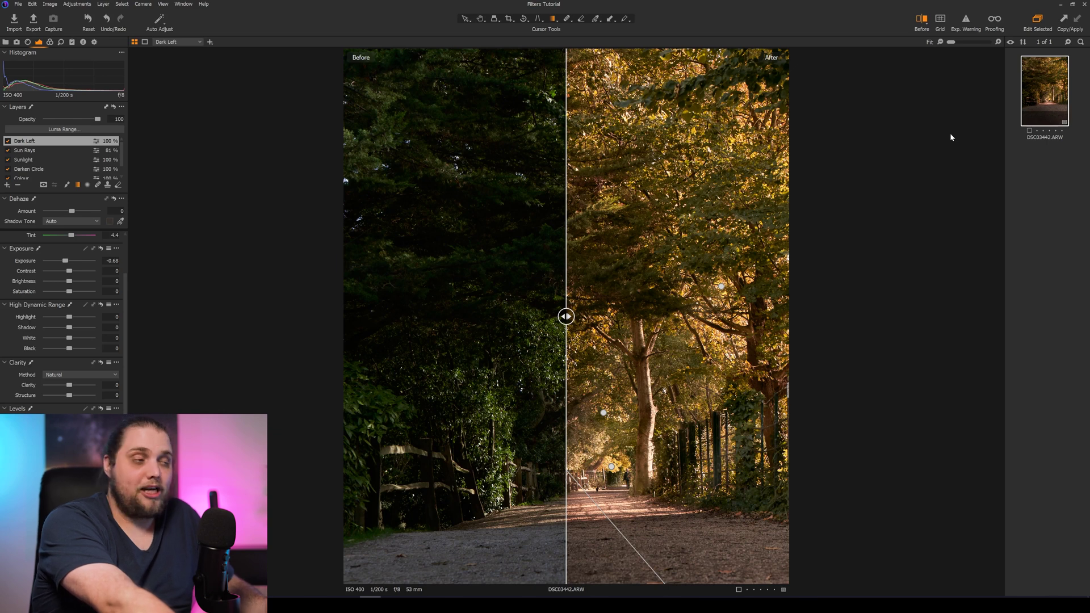
drag(566, 316, 237, 355)
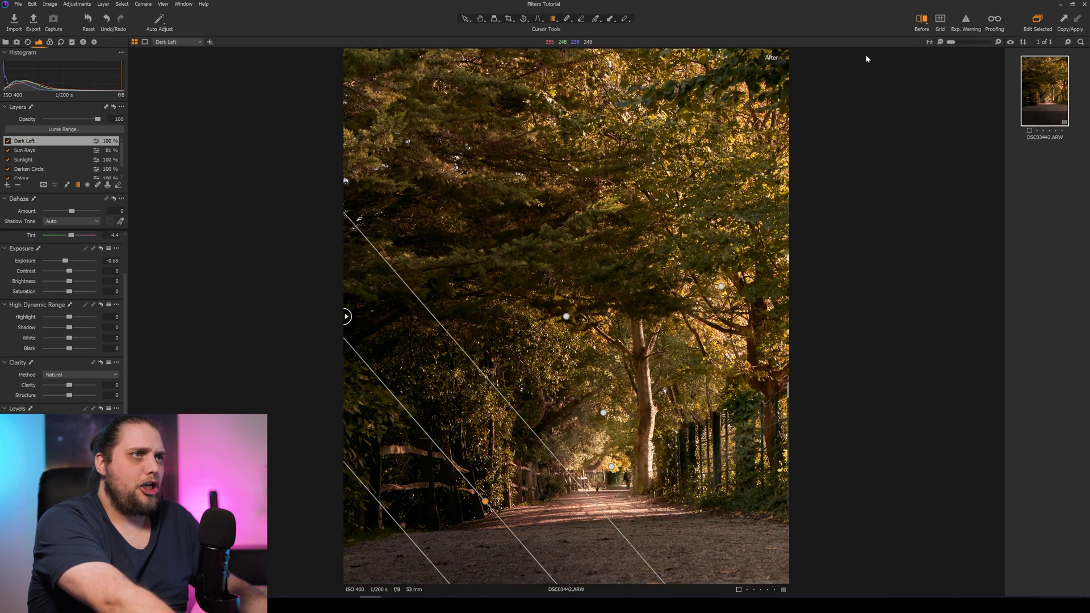
click(923, 20)
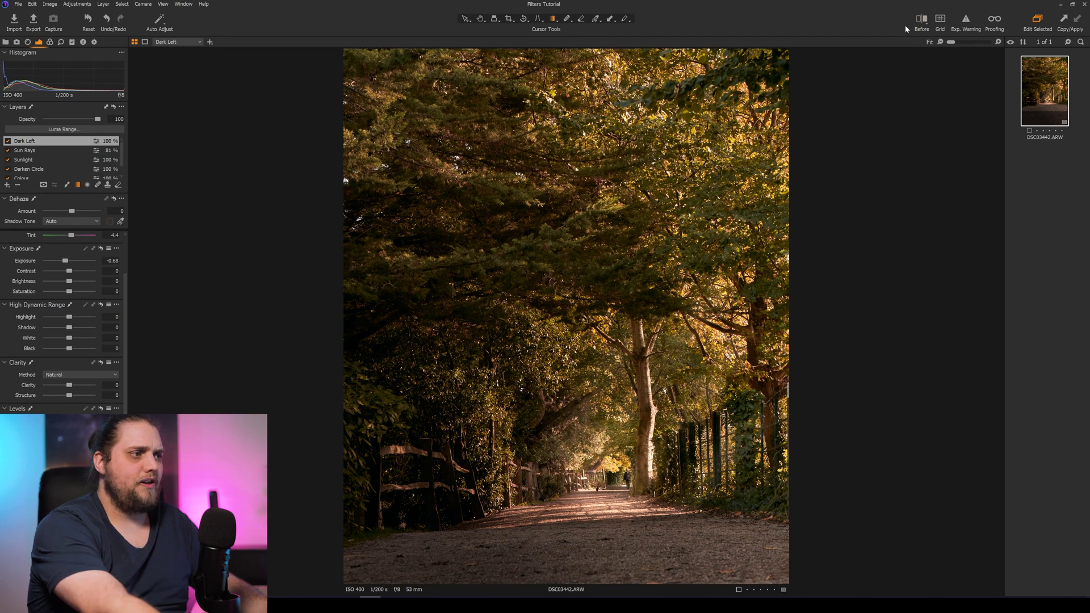